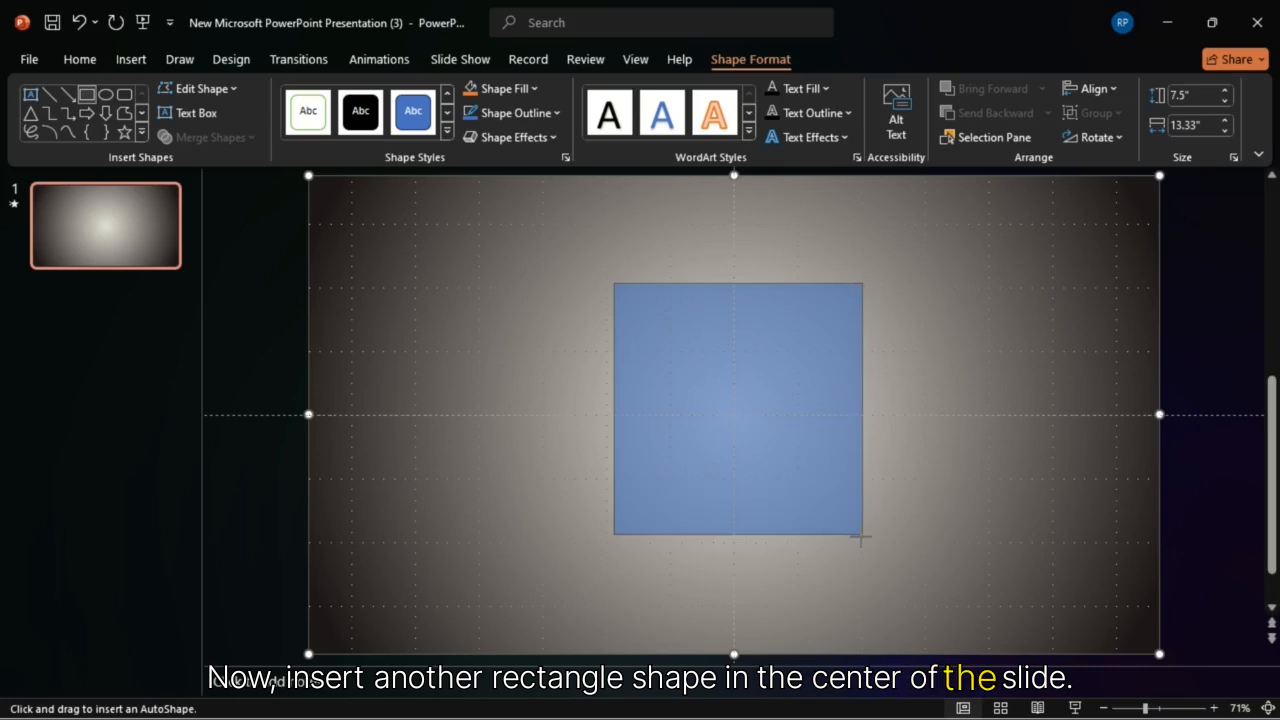
Step: Draw a tall rectangle in the centre of the slide and add a text box with a single vertical-stroke character over it
drag(751, 489, 749, 450)
click(197, 115)
drag(724, 408, 801, 548)
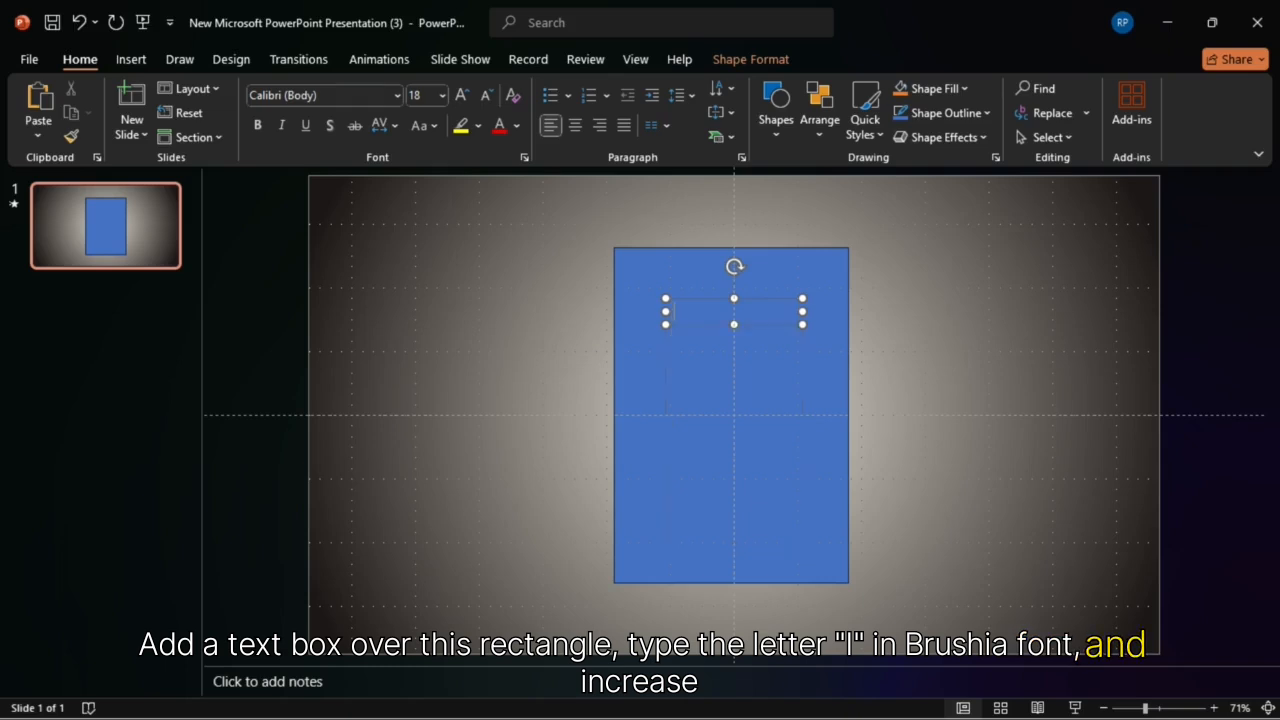
Step: Enlarge the character in the text box to font size 199
click(463, 94)
click(463, 94)
click(463, 94)
click(463, 94)
click(463, 94)
click(463, 94)
click(463, 94)
click(463, 94)
click(463, 94)
click(463, 94)
click(463, 94)
click(463, 94)
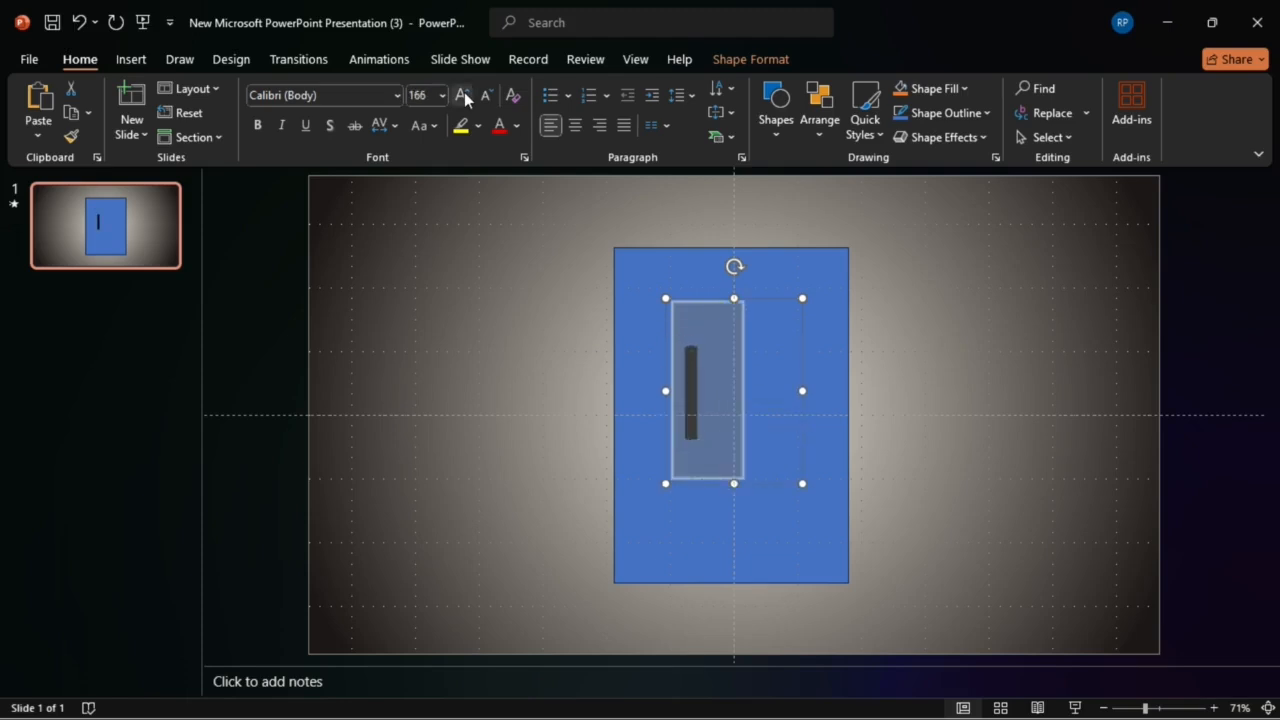
click(461, 95)
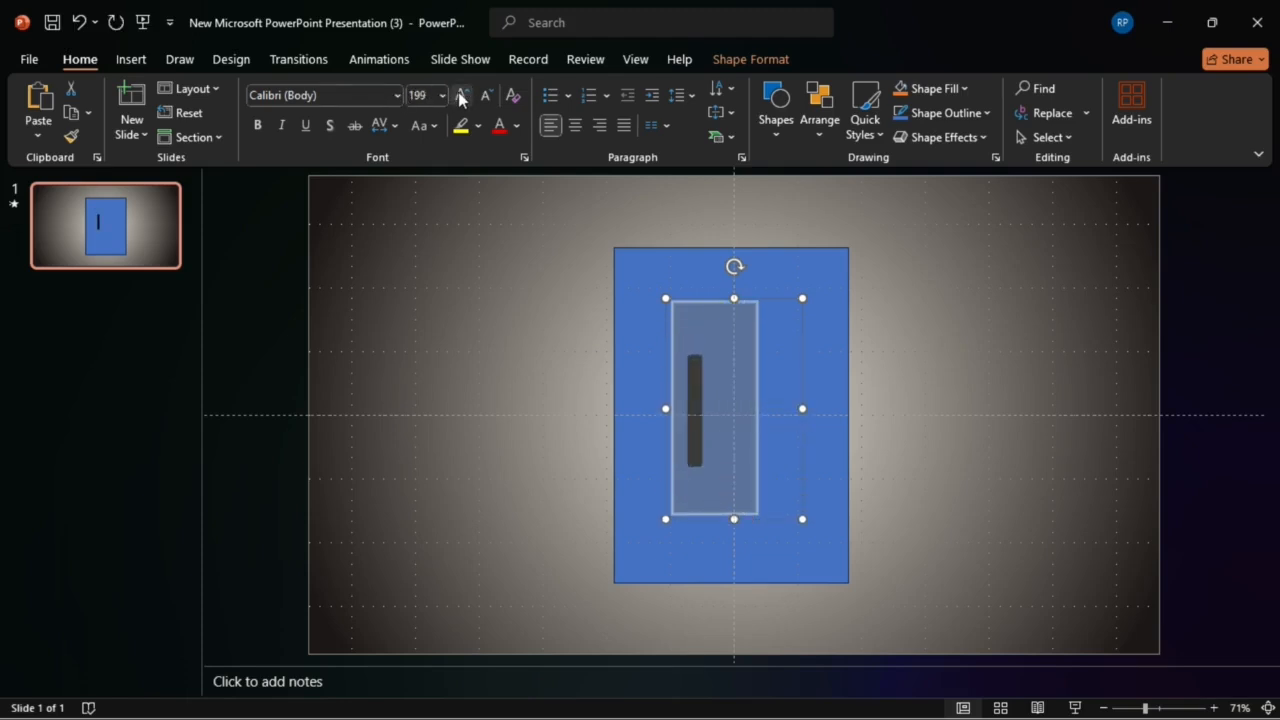
Step: Change the character's font to BRUSHIA and shift its text box slightly upward
click(397, 95)
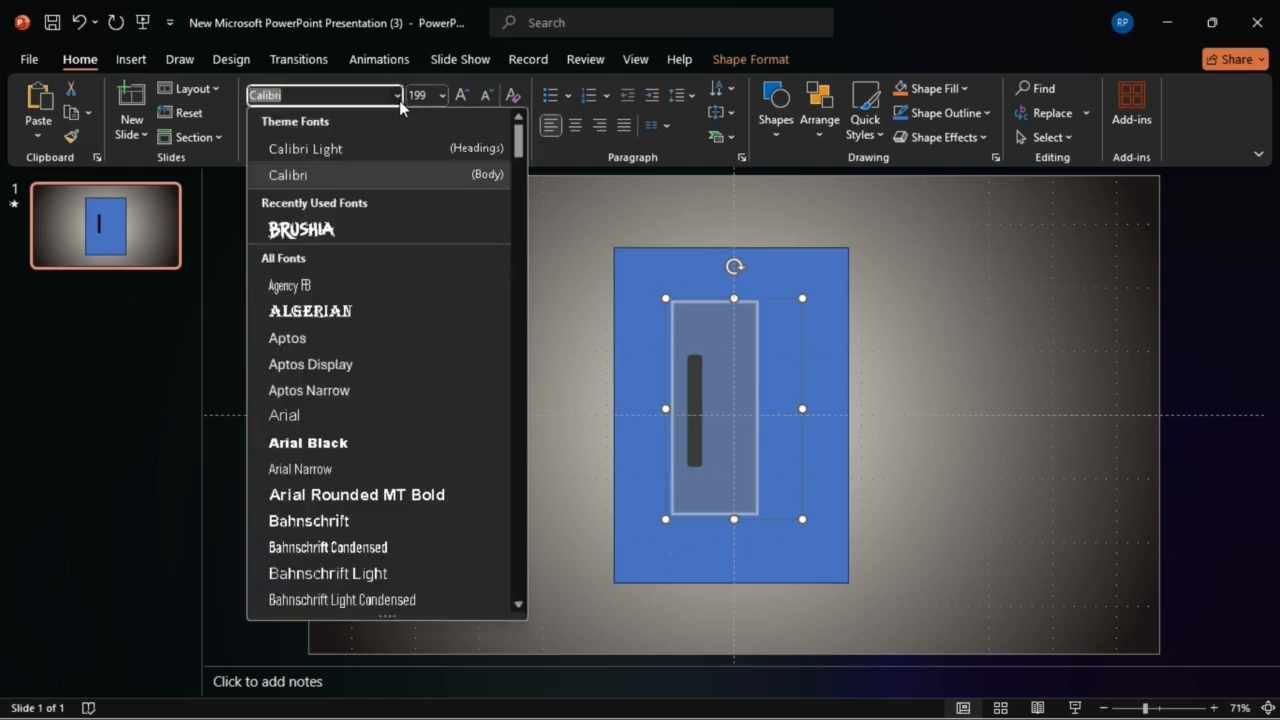
click(340, 227)
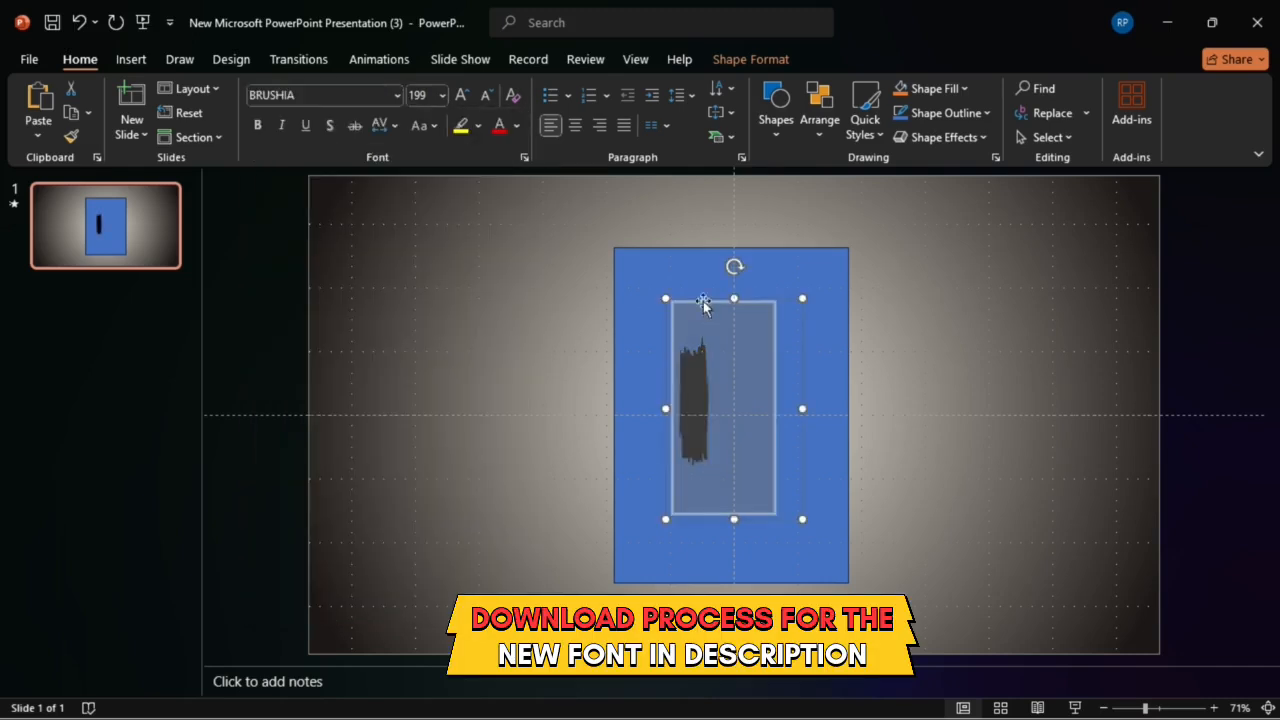
drag(710, 296, 709, 280)
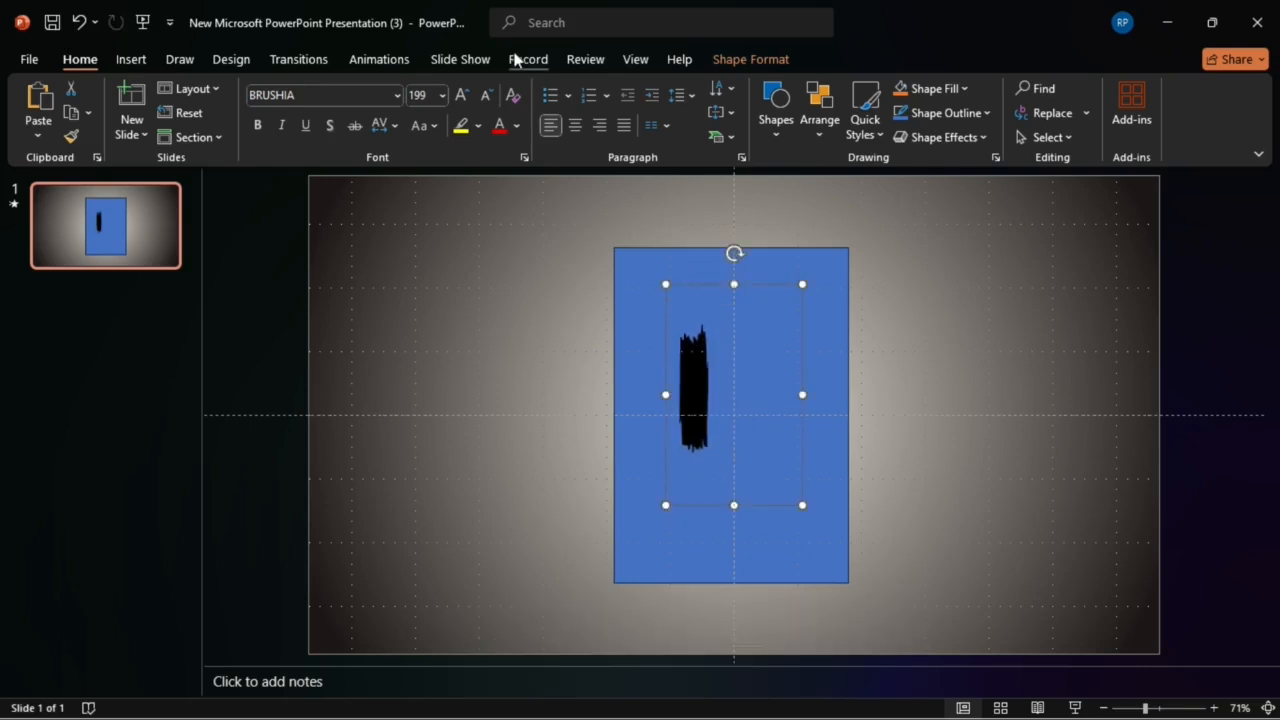
Step: Enlarge the brush-stroke character to font size 496 and move its text box up so the stroke sits inside the rectangle
click(470, 97)
click(470, 97)
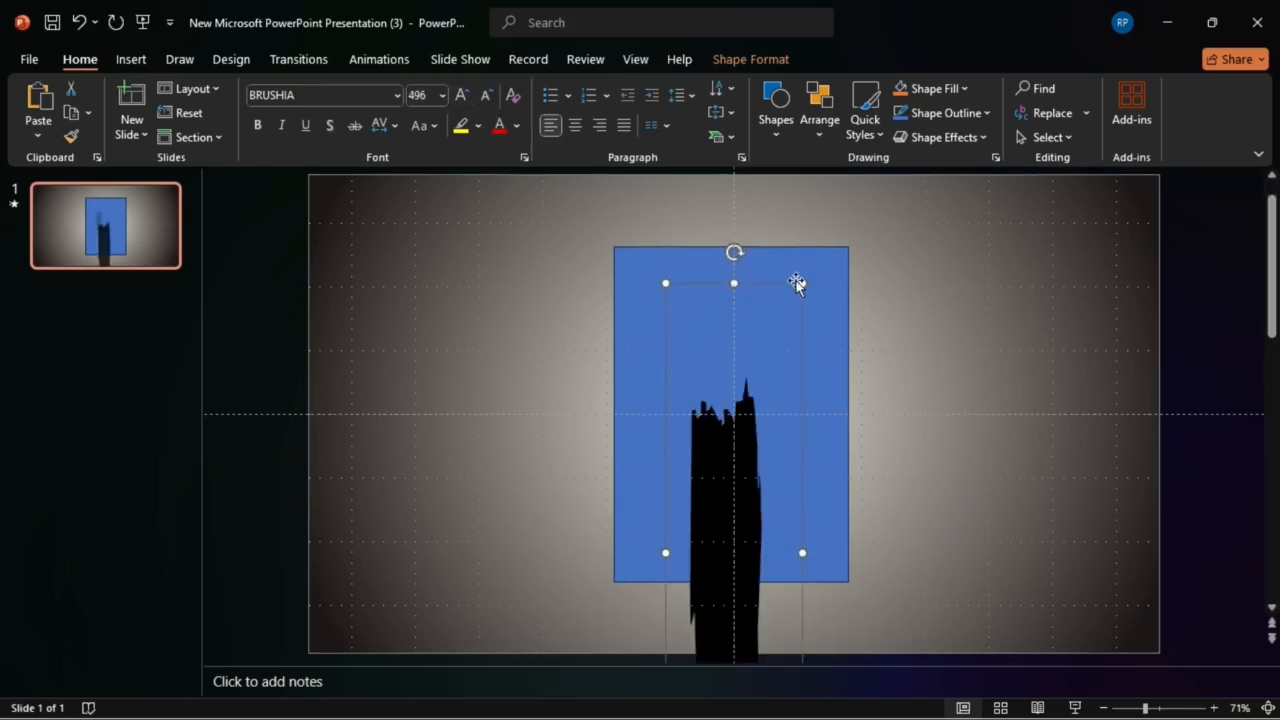
drag(782, 282, 783, 175)
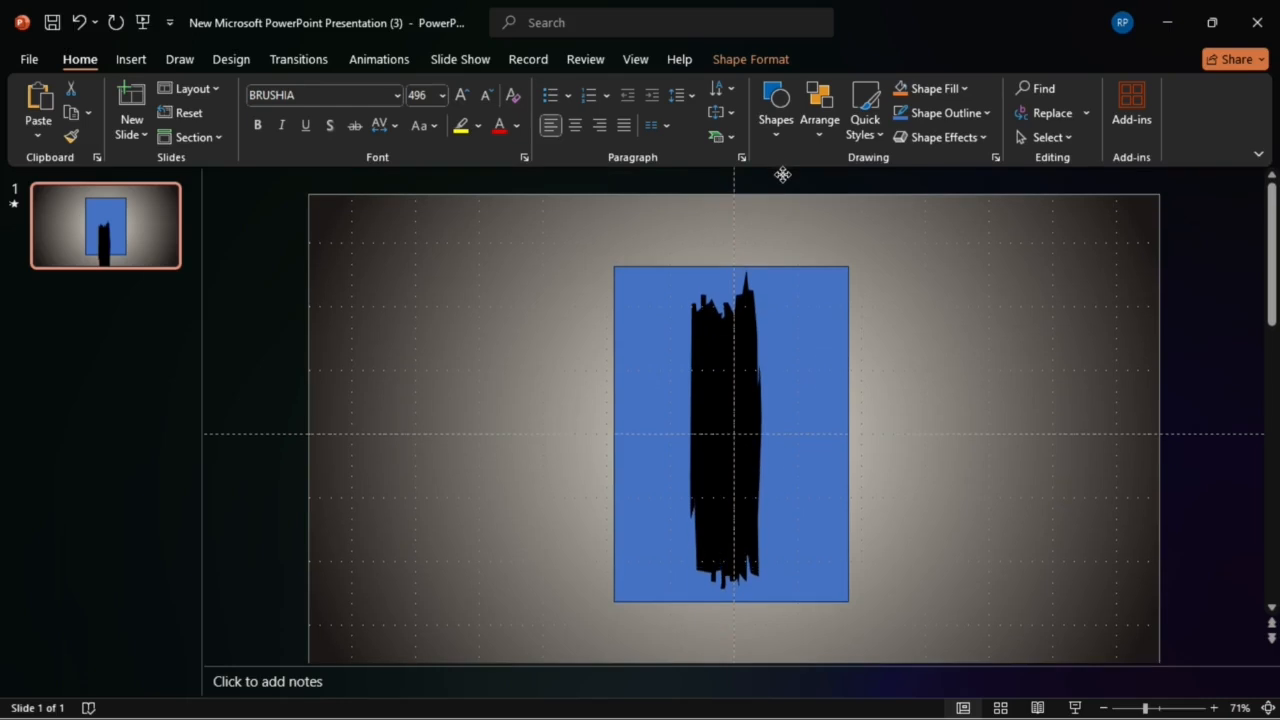
Step: Merge the text box and the blue rectangle with Intersect, leaving only the brush-stroke shape
shift+click(822, 408)
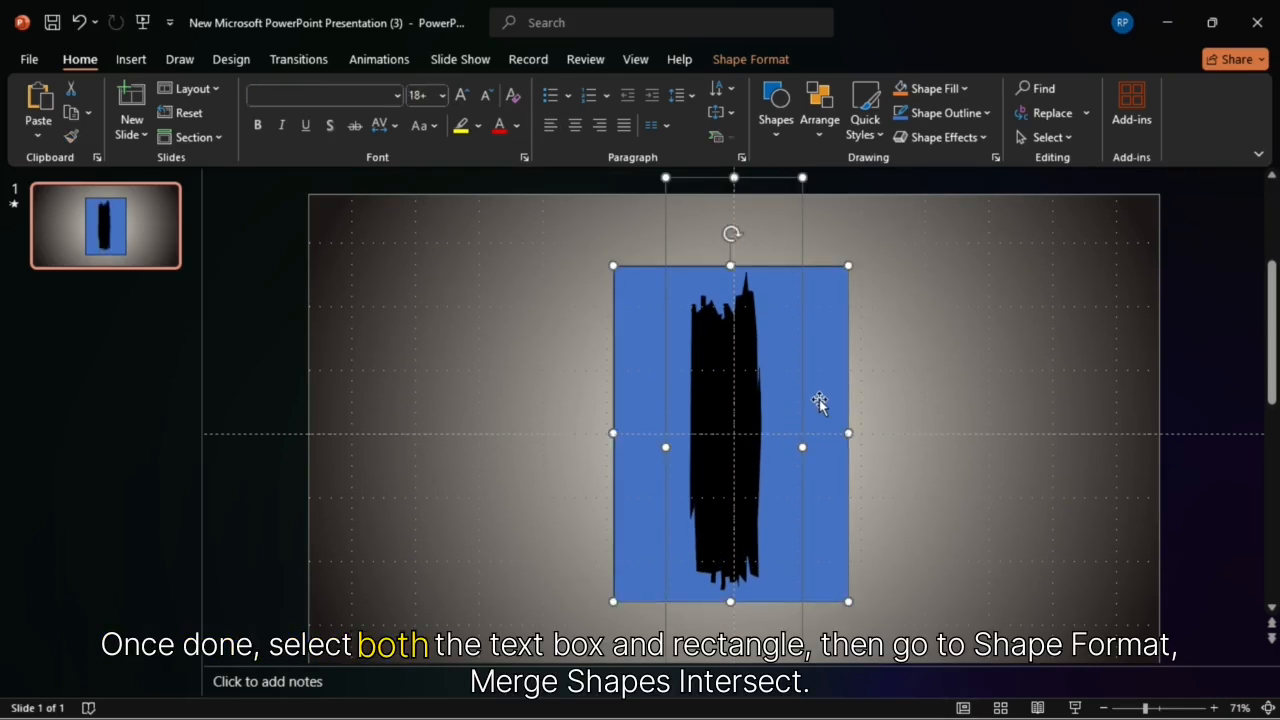
click(758, 62)
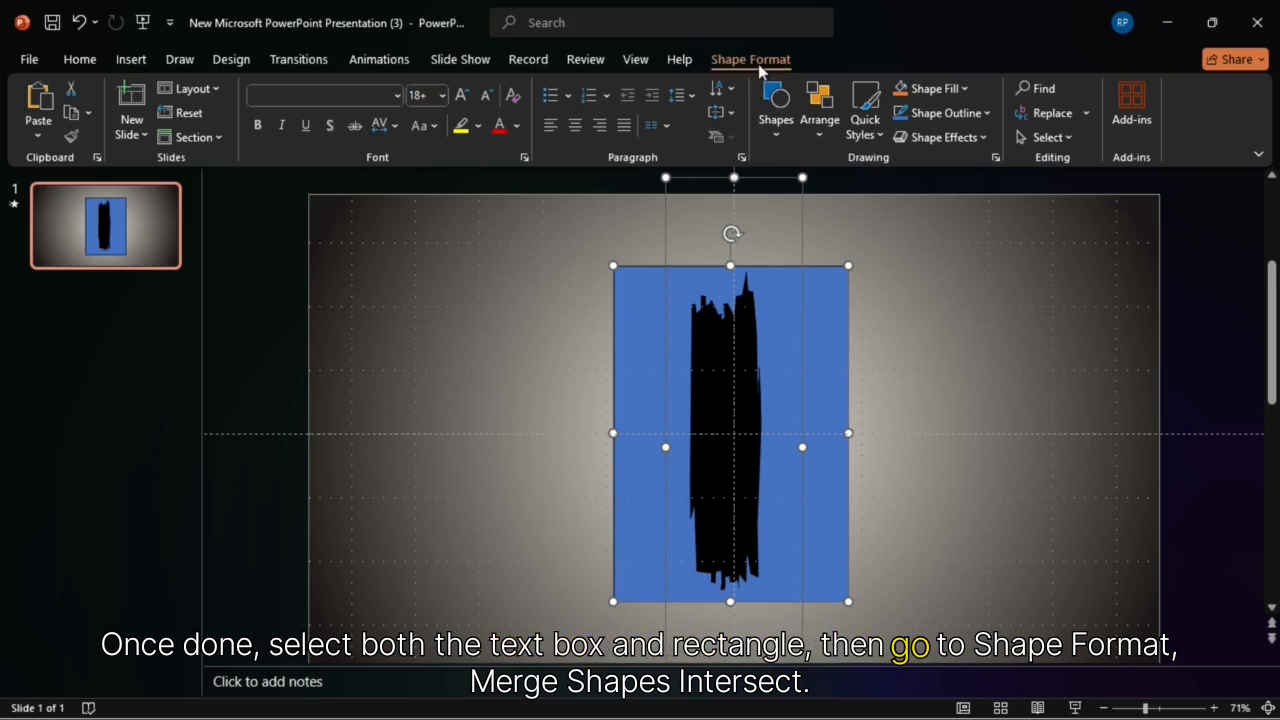
click(210, 137)
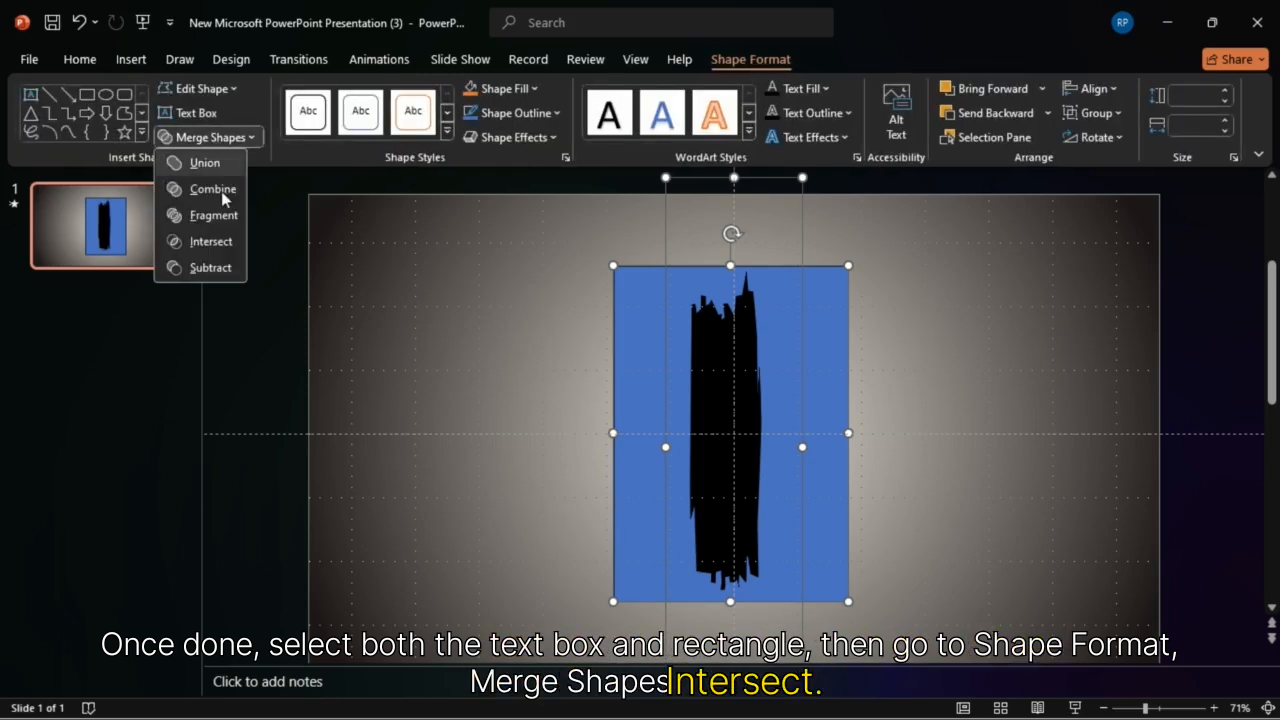
click(214, 242)
click(214, 244)
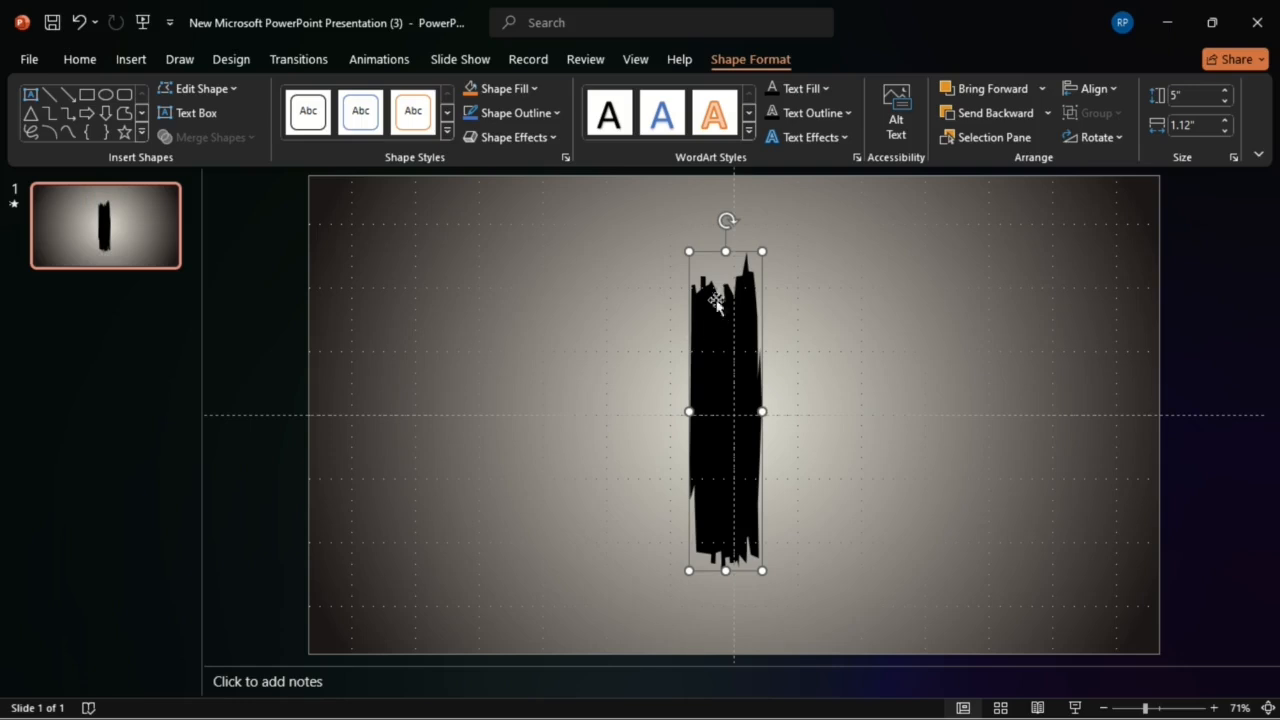
Step: Rotate the brush stroke to a diagonal and place overlapping copies up and to the left of it
drag(727, 221, 849, 269)
mouse_move(778, 346)
mouse_down()
mouse_move(789, 357)
mouse_move(734, 314)
mouse_move(755, 285)
mouse_up()
mouse_move(620, 432)
mouse_down()
mouse_move(628, 420)
mouse_move(600, 460)
mouse_move(610, 410)
mouse_up()
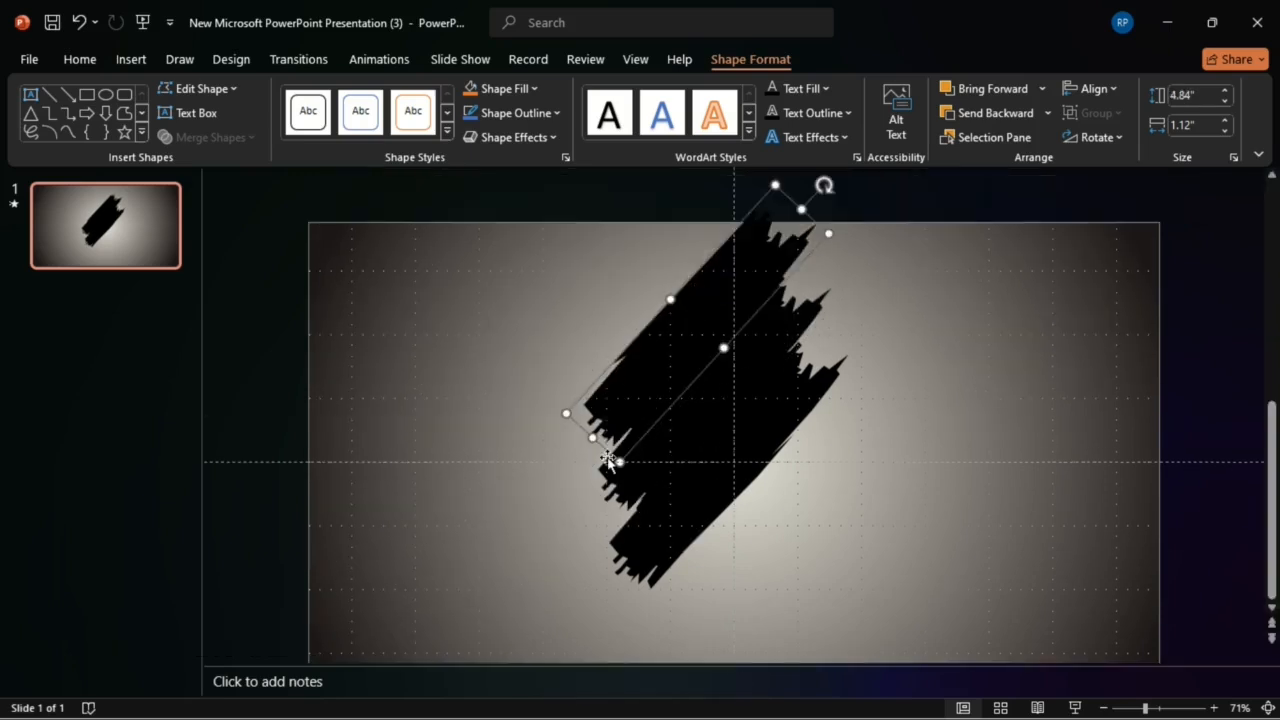
Step: Shorten the topmost stroke and add a diagonal copy at the lower edge of the stack, shortened to 4.42" high
drag(803, 208, 773, 233)
mouse_move(590, 414)
mouse_down()
mouse_move(632, 364)
mouse_move(749, 491)
mouse_move(714, 515)
mouse_up()
click(683, 416)
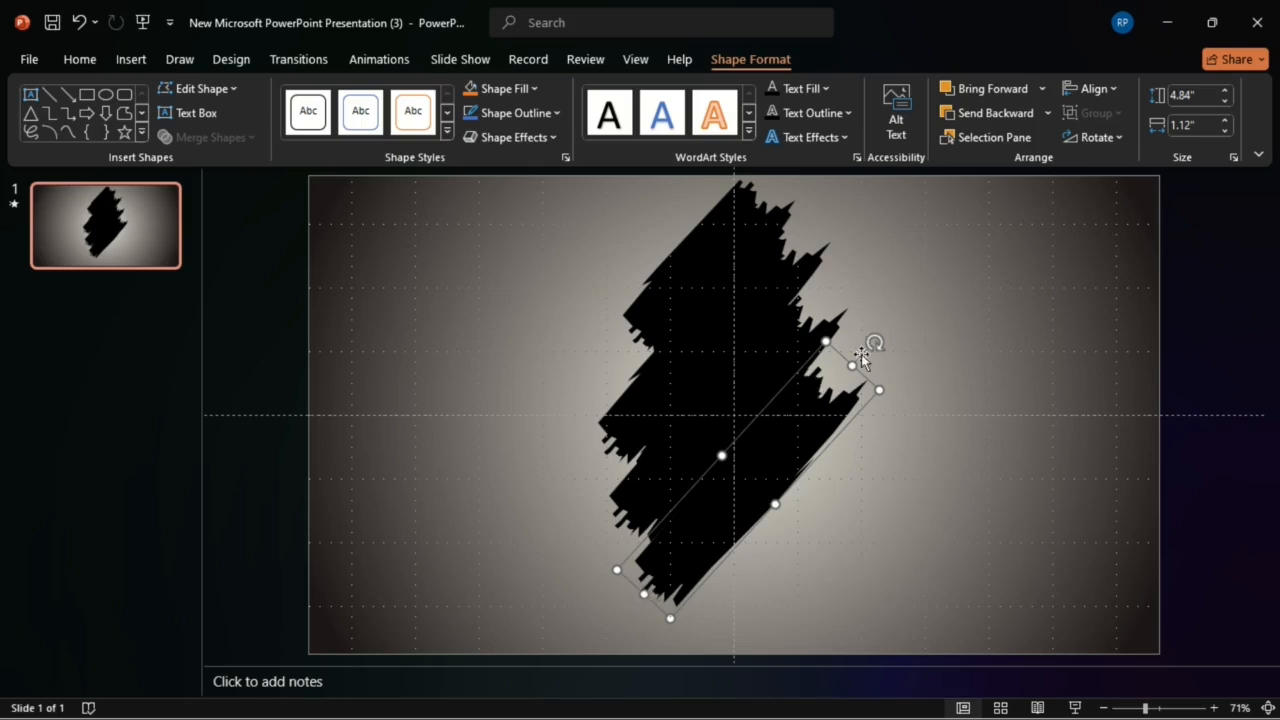
drag(856, 360, 833, 384)
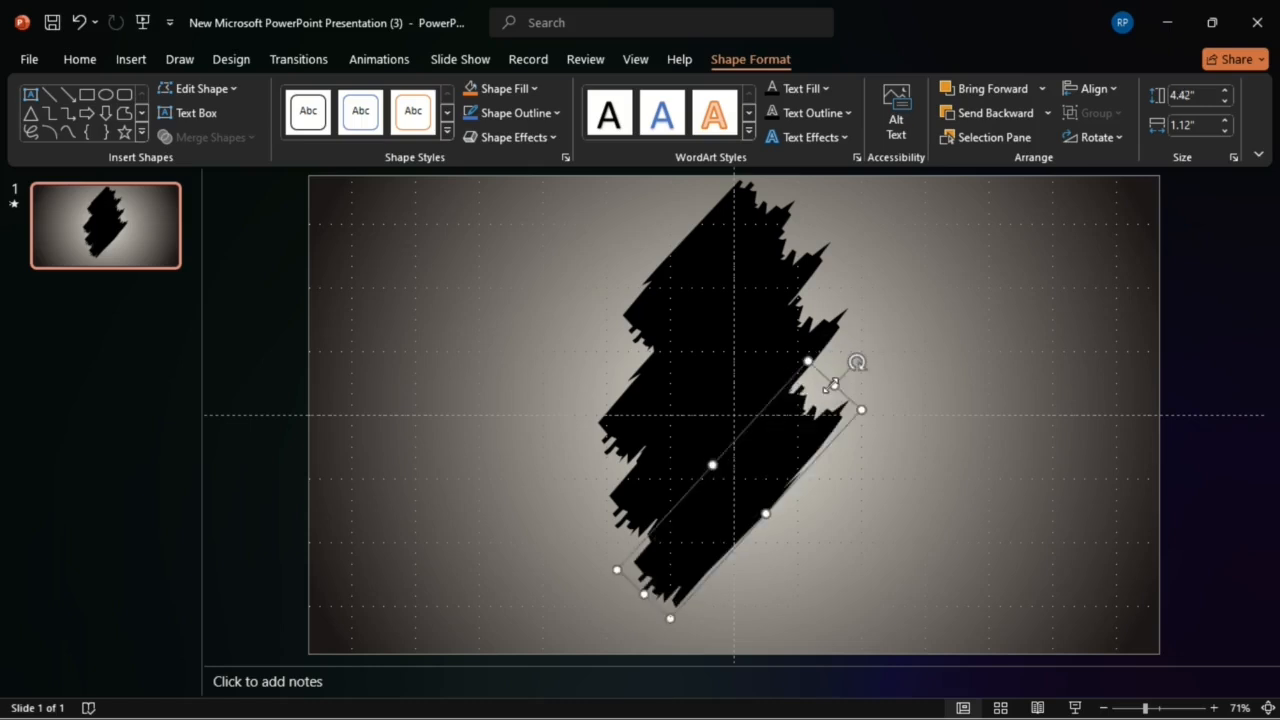
Step: Place a copy of the lowest stroke beneath the stack, shorten it to 2.97" high and fit it against the others
scroll(833, 384, down, 2)
mouse_move(809, 437)
mouse_down()
mouse_move(797, 443)
mouse_move(783, 380)
mouse_move(800, 351)
mouse_up()
scroll(629, 614, up, 2)
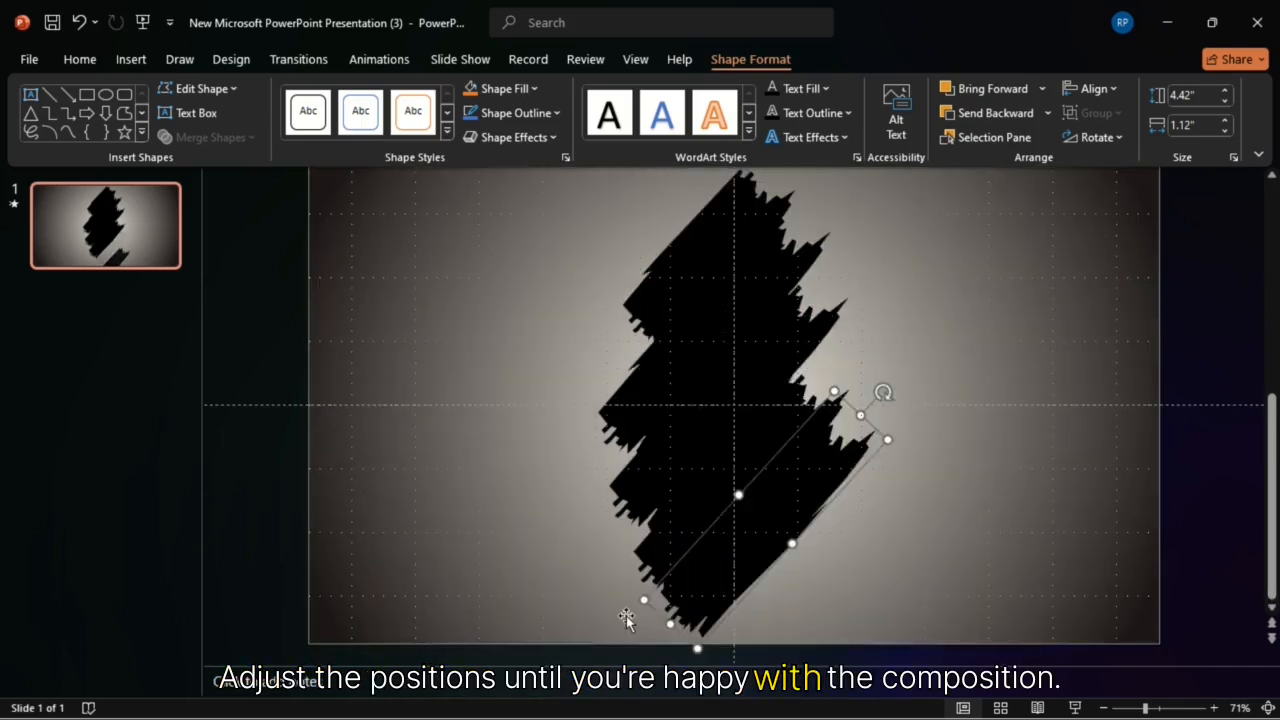
drag(666, 630, 698, 592)
drag(859, 425, 822, 470)
drag(776, 512, 780, 516)
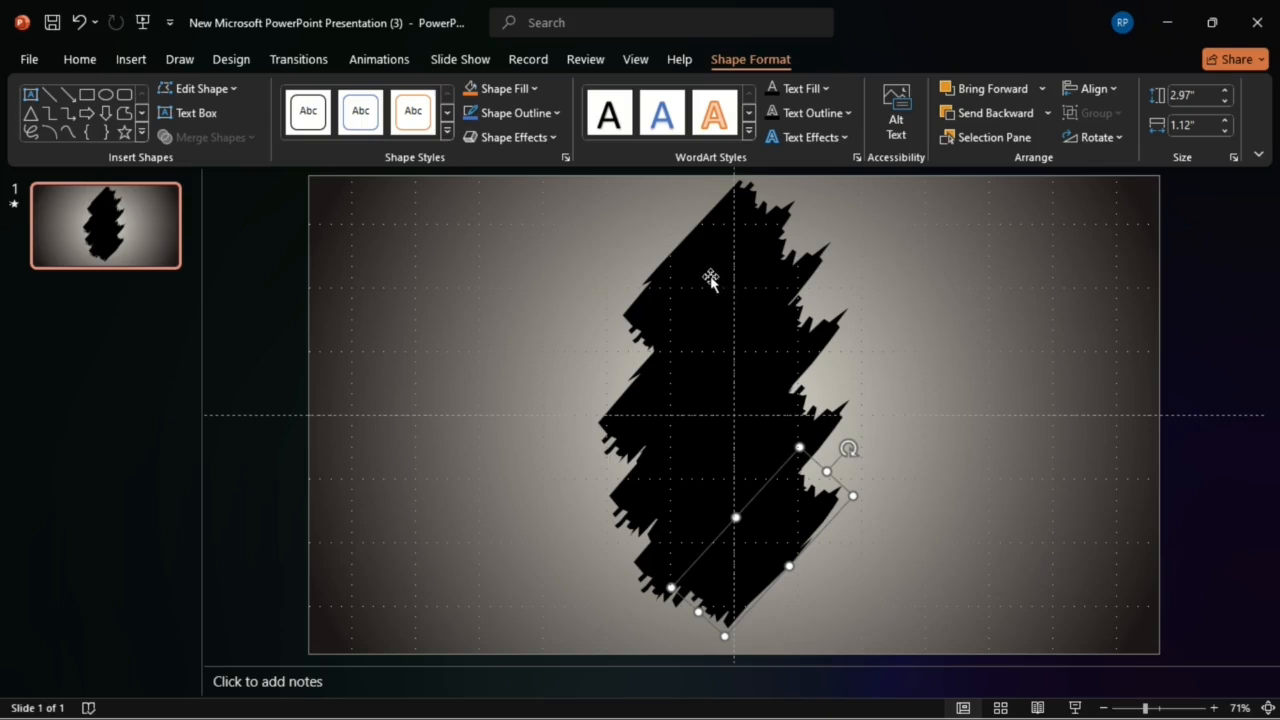
Step: Set the fill of all the brush strokes to Slide background fill
key(ctrl+a)
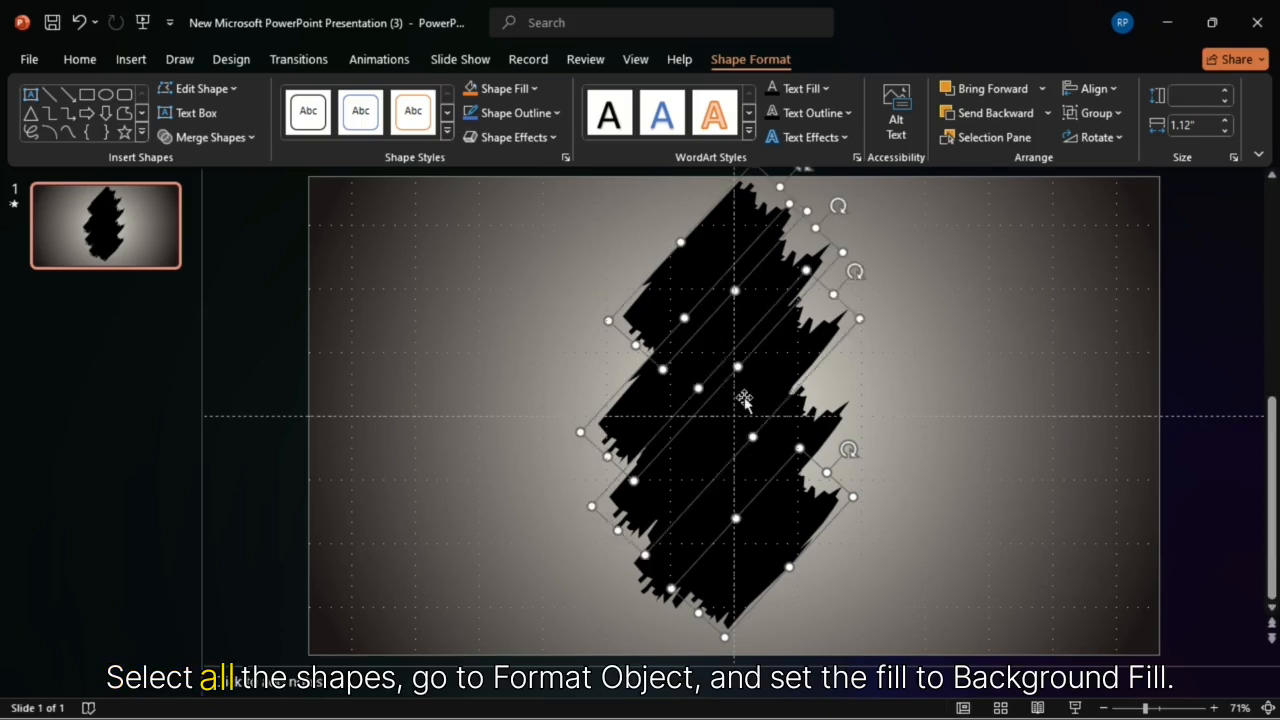
shift+click(763, 458)
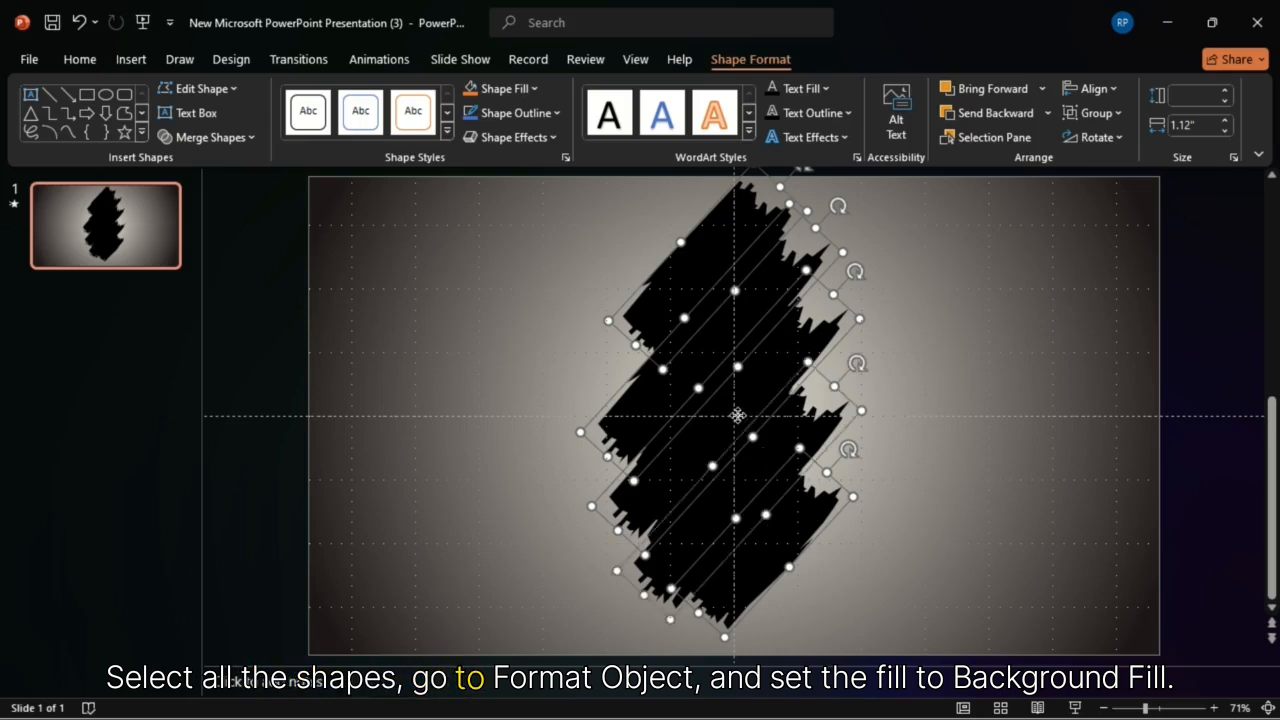
right_click(737, 415)
click(801, 372)
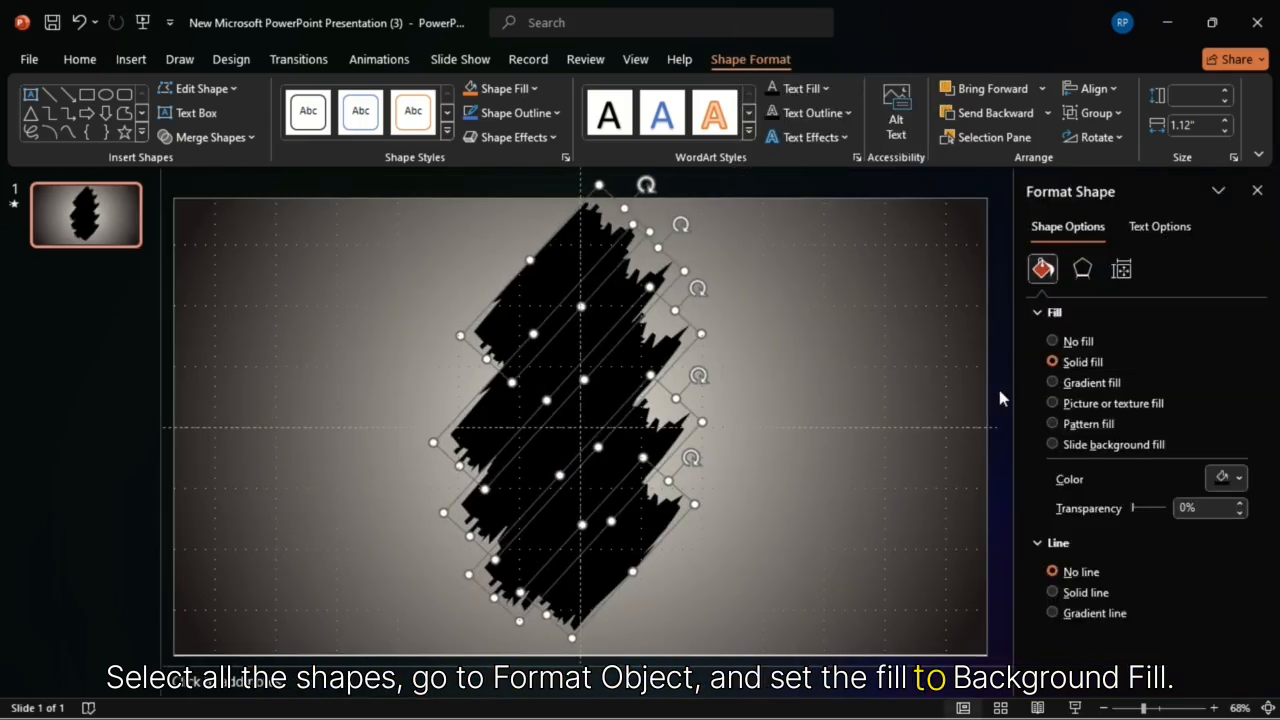
click(1062, 444)
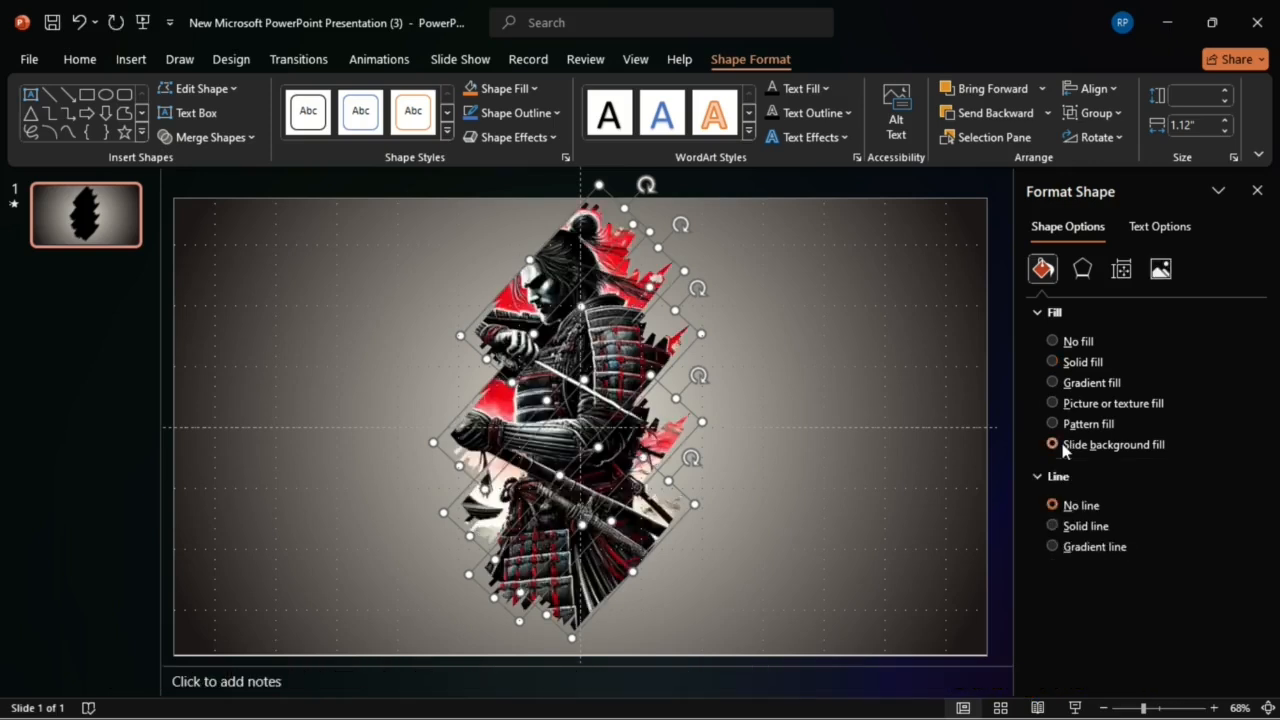
click(1257, 190)
key(Escape)
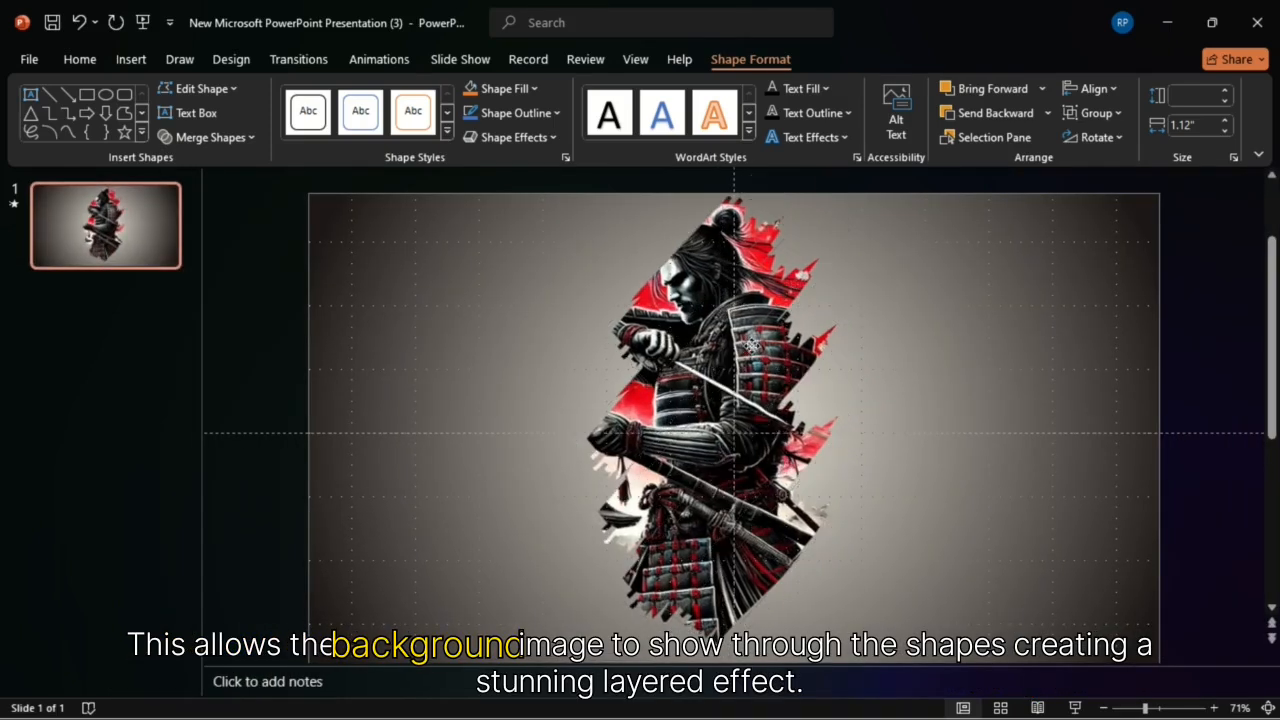
Step: Move all the brush strokes together slightly to the left to reframe the samurai picture
key(ctrl+a)
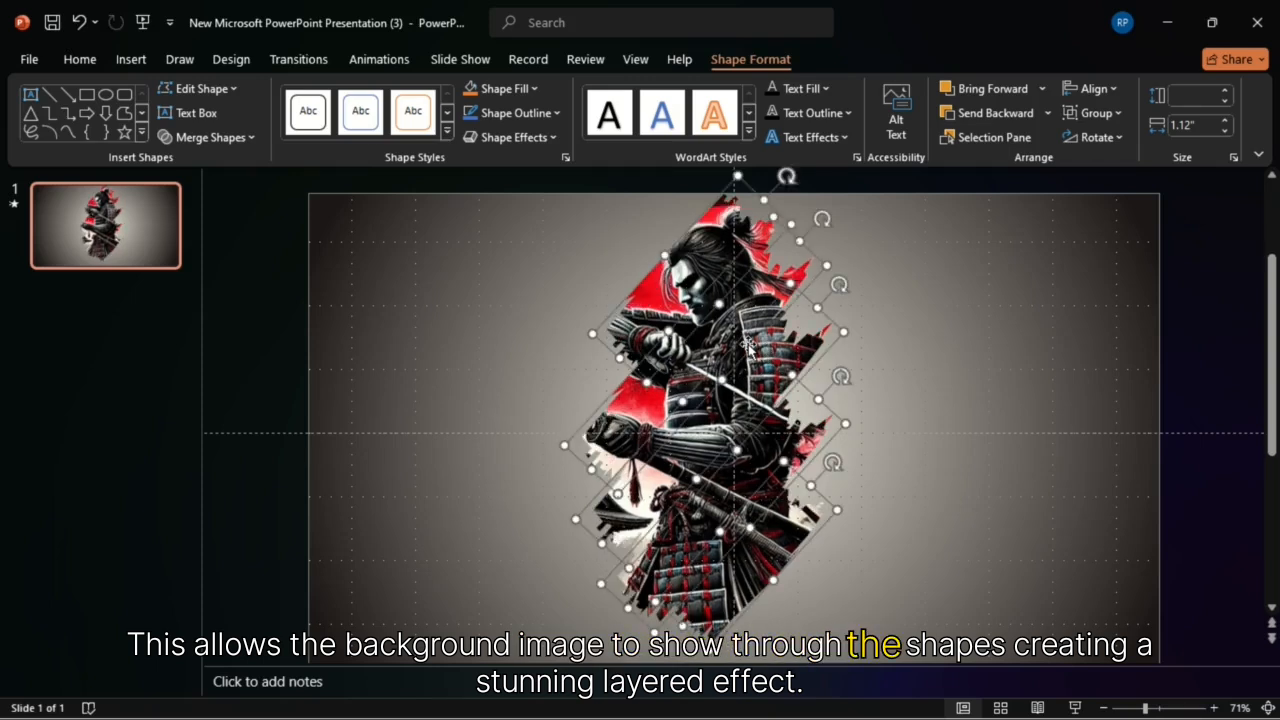
key(Escape)
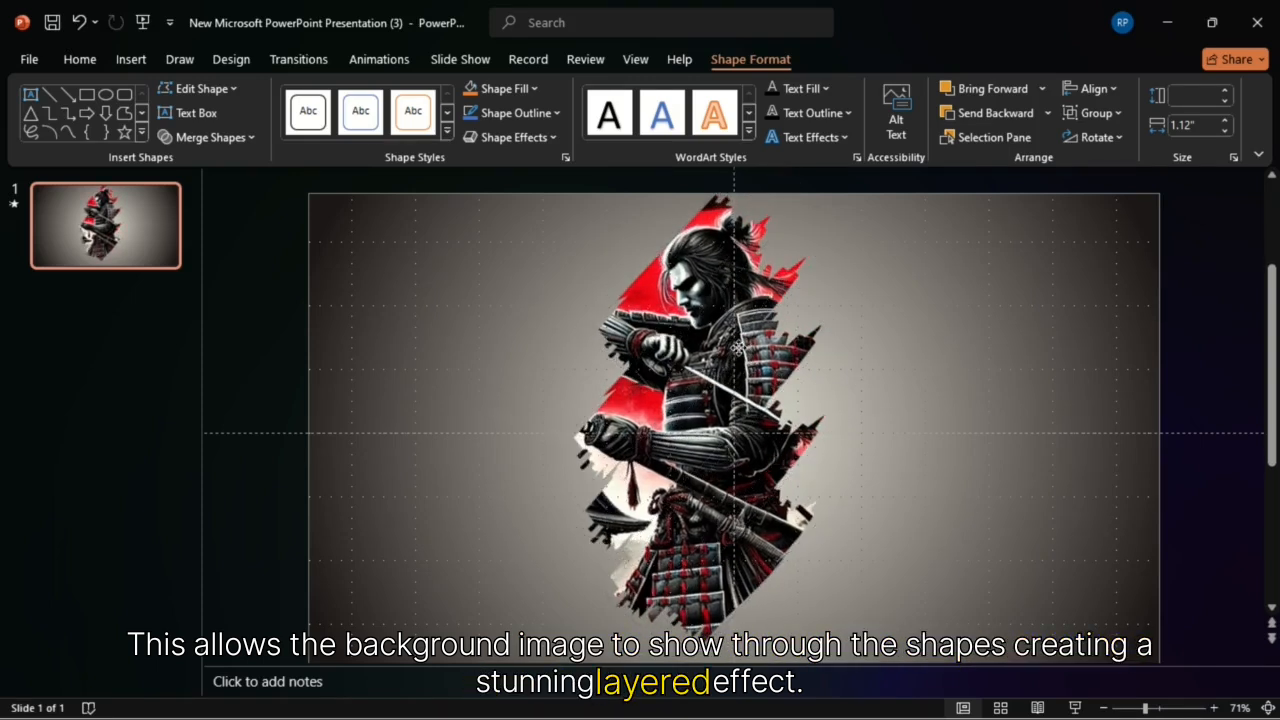
key(ctrl+a)
click(826, 392)
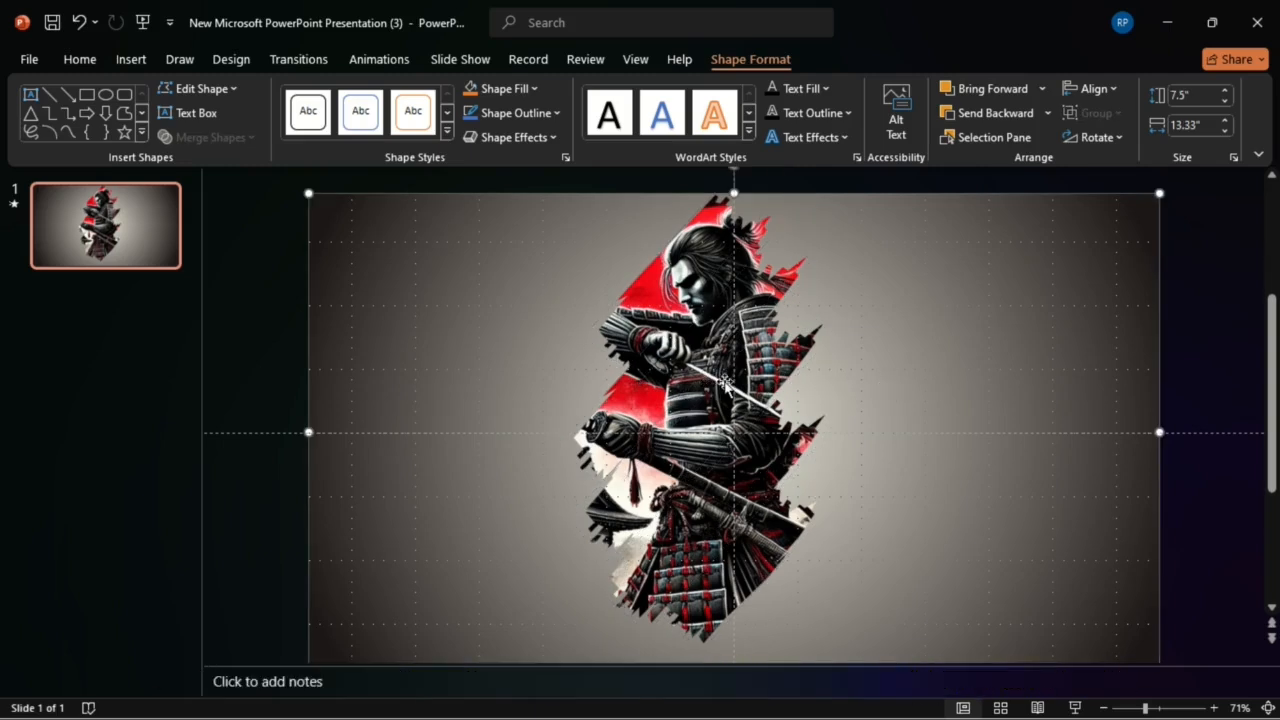
Step: Apply a Wipe animation with the From Top direction to the topmost brush stroke
click(668, 289)
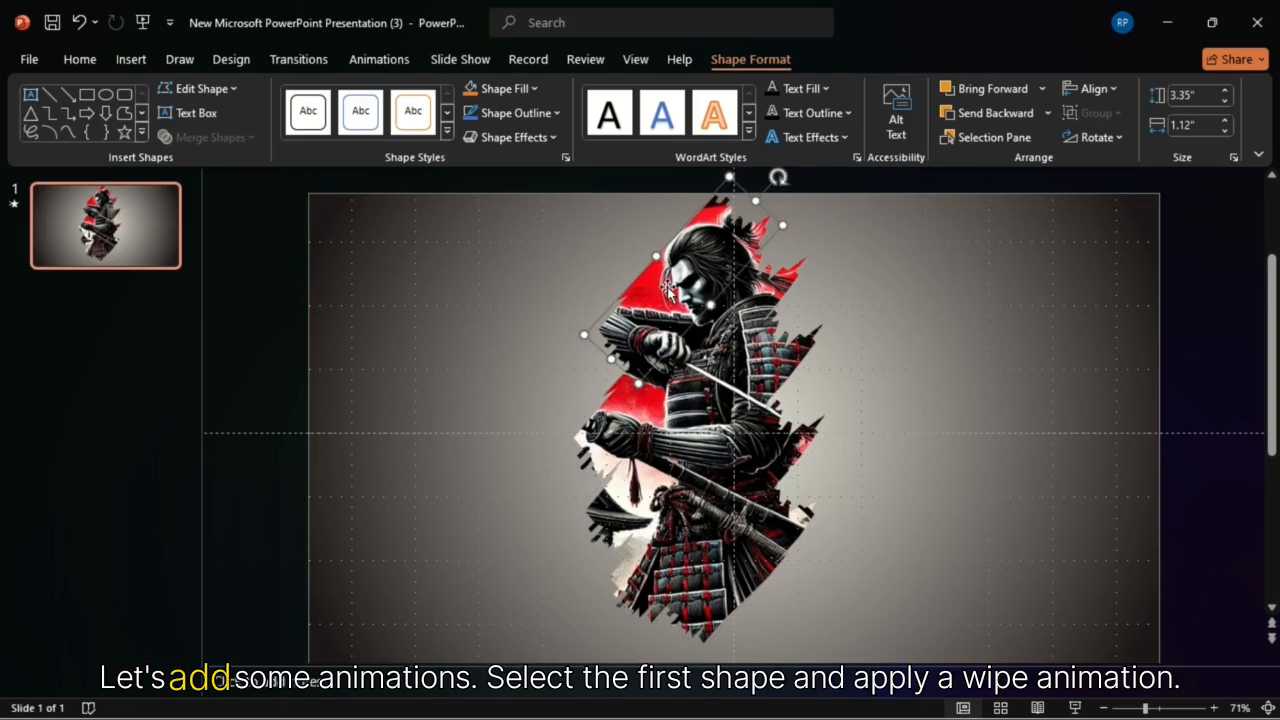
click(357, 61)
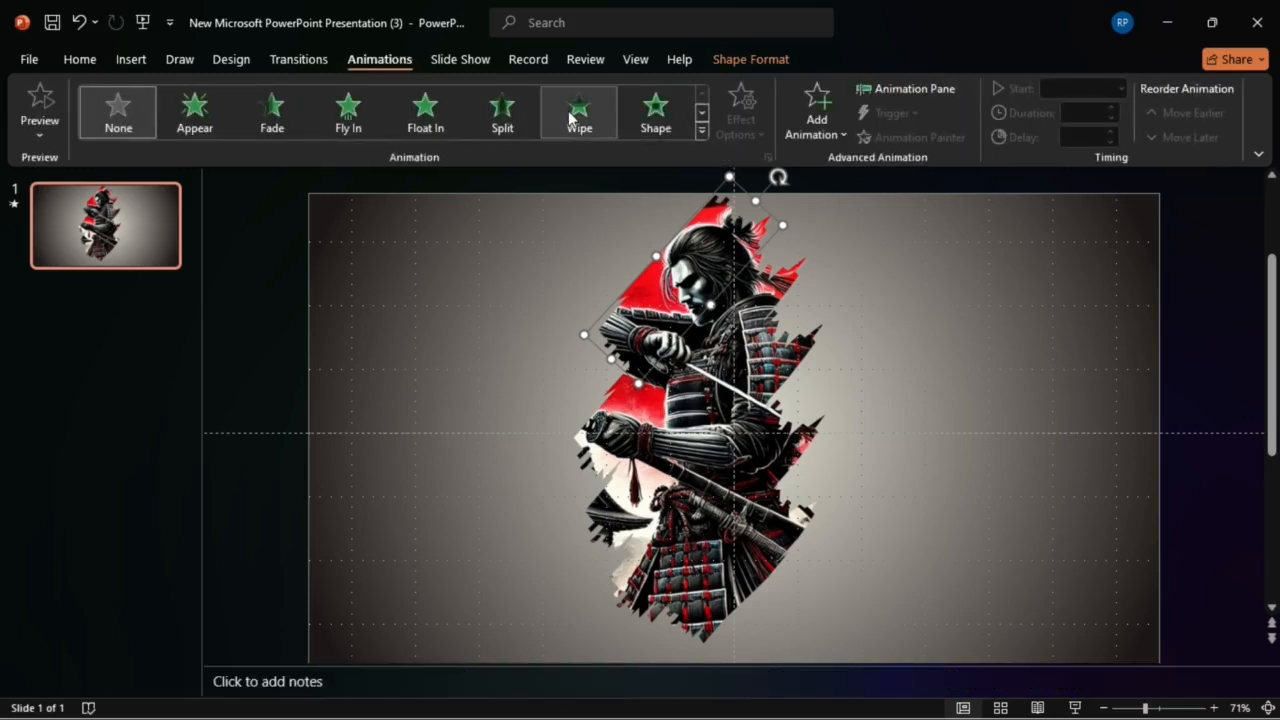
click(572, 116)
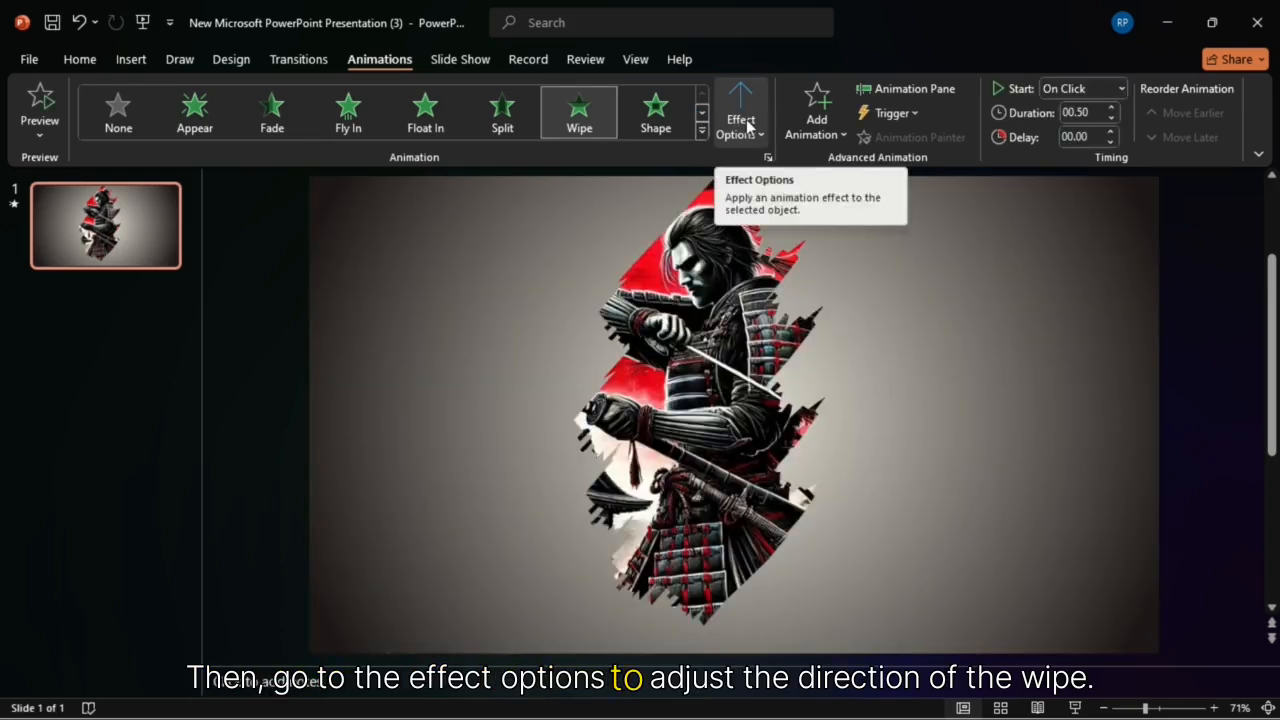
click(748, 125)
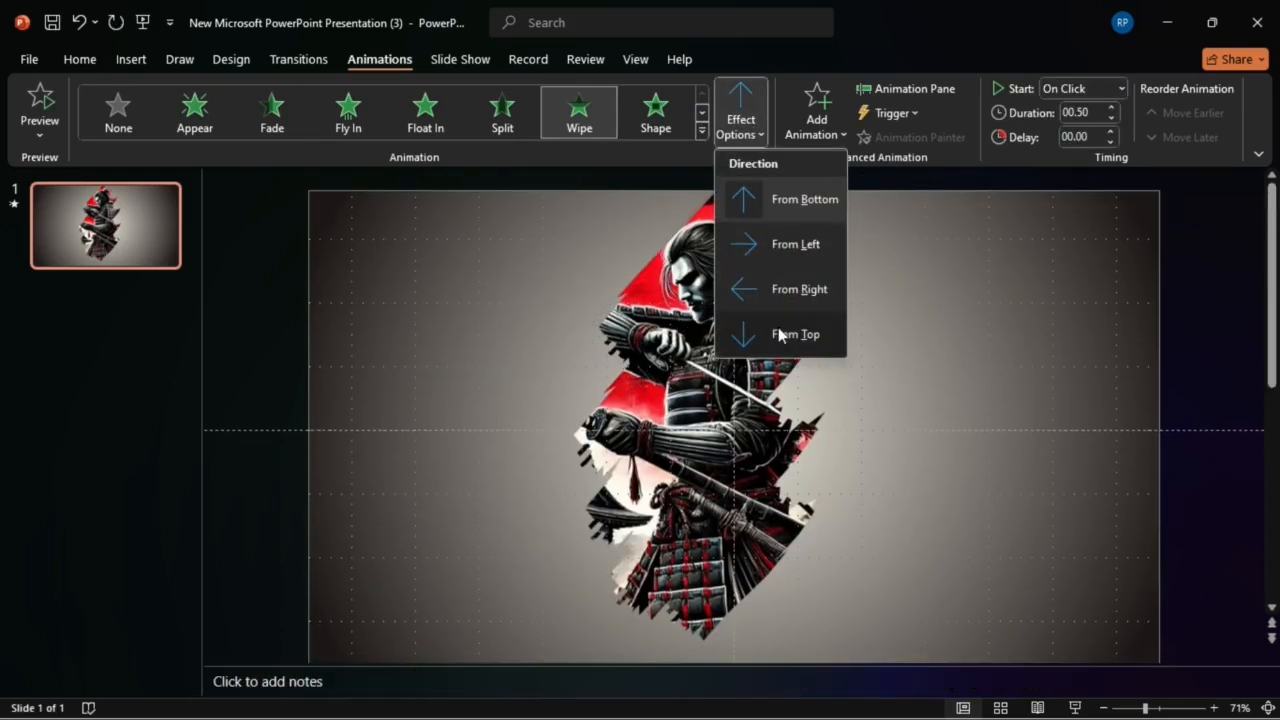
click(782, 334)
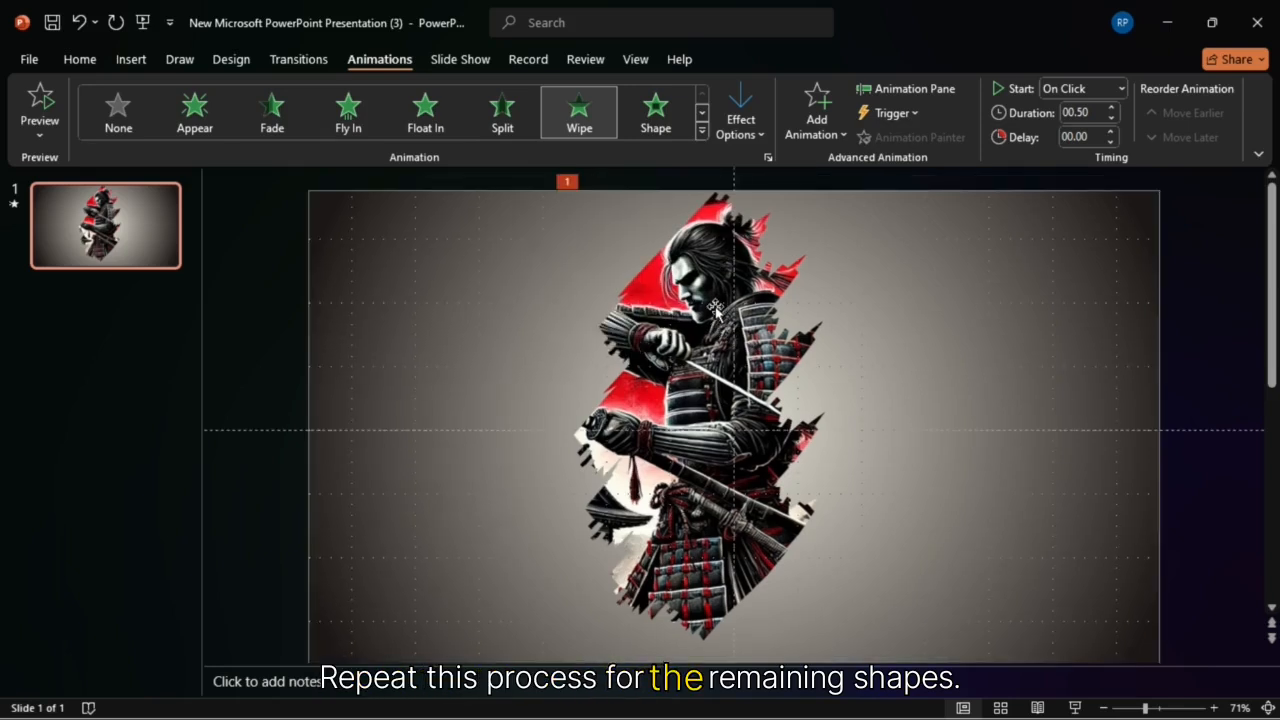
Step: Apply a Wipe animation with the From Bottom direction to the second brush stroke
click(716, 312)
click(578, 112)
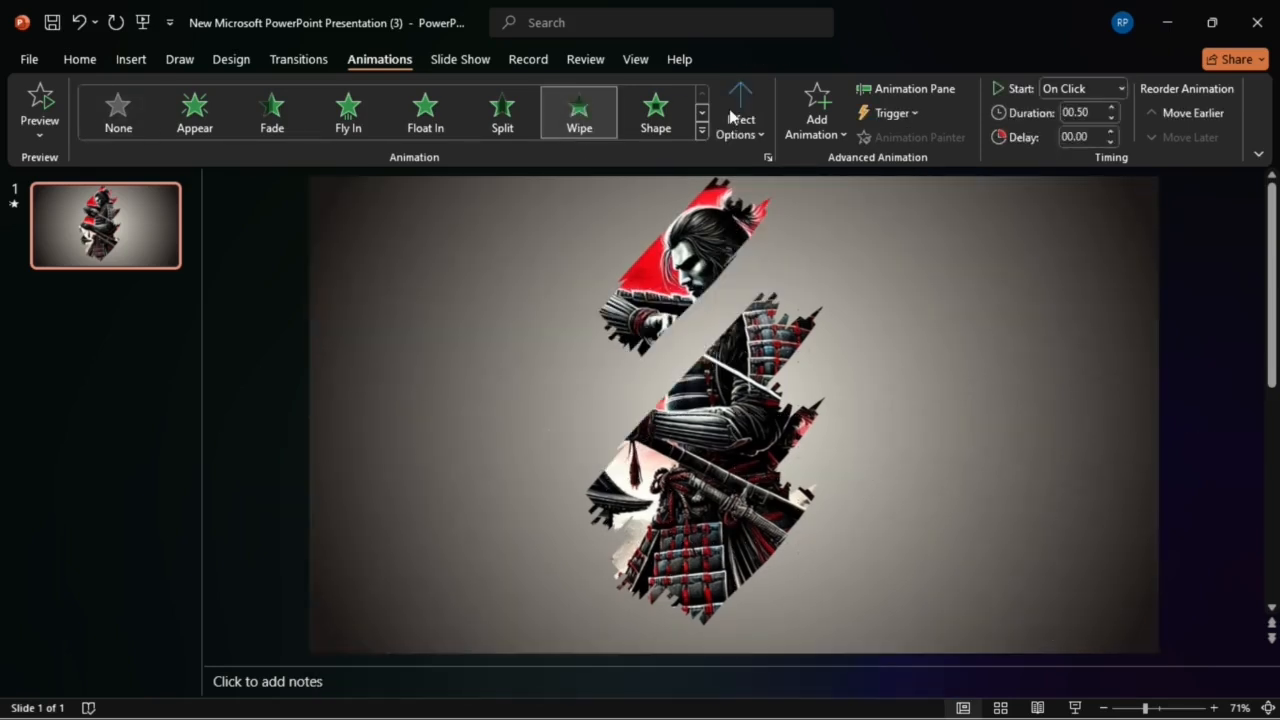
click(737, 121)
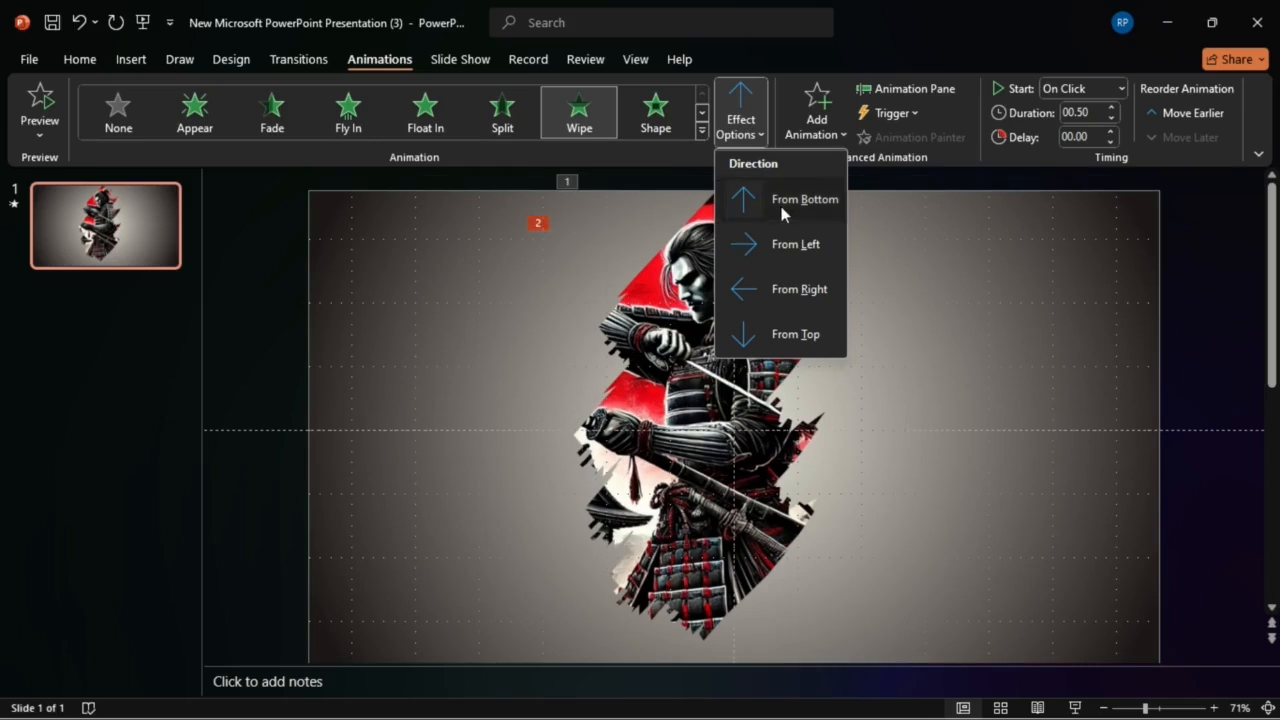
click(783, 205)
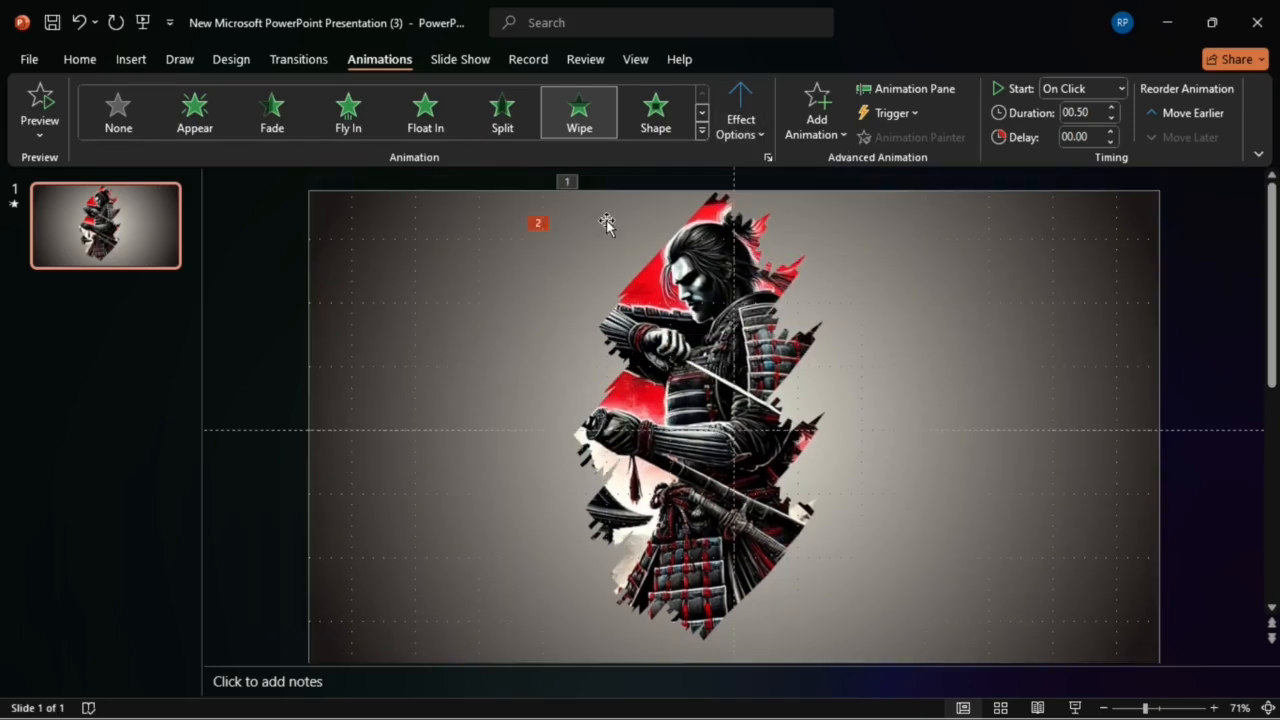
Step: Apply a Wipe animation with the From Top direction to the third brush stroke
click(724, 385)
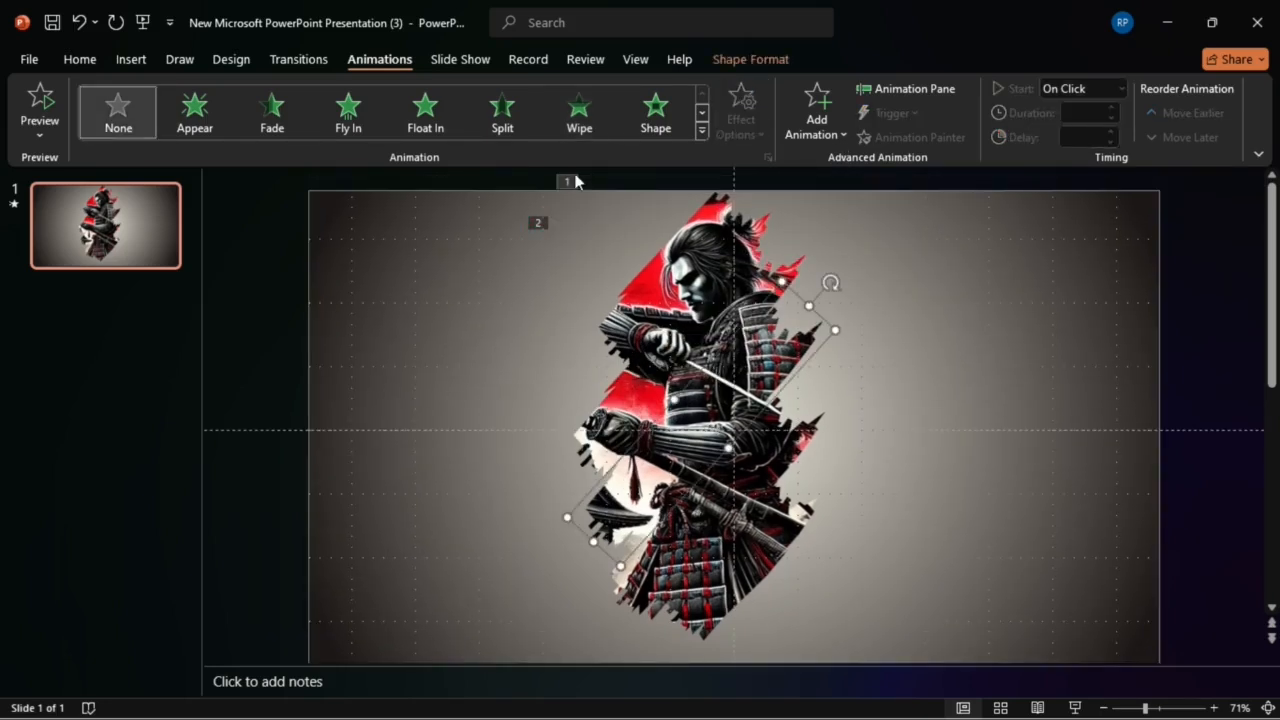
click(580, 115)
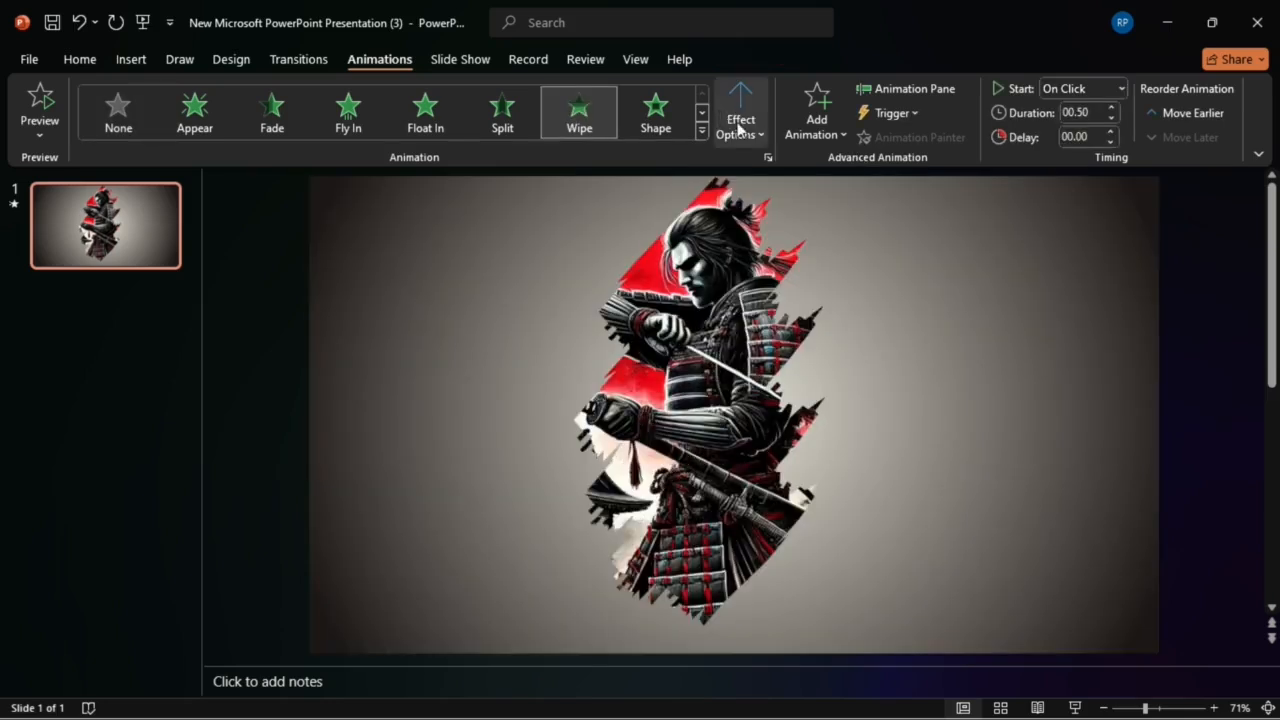
click(739, 130)
click(772, 336)
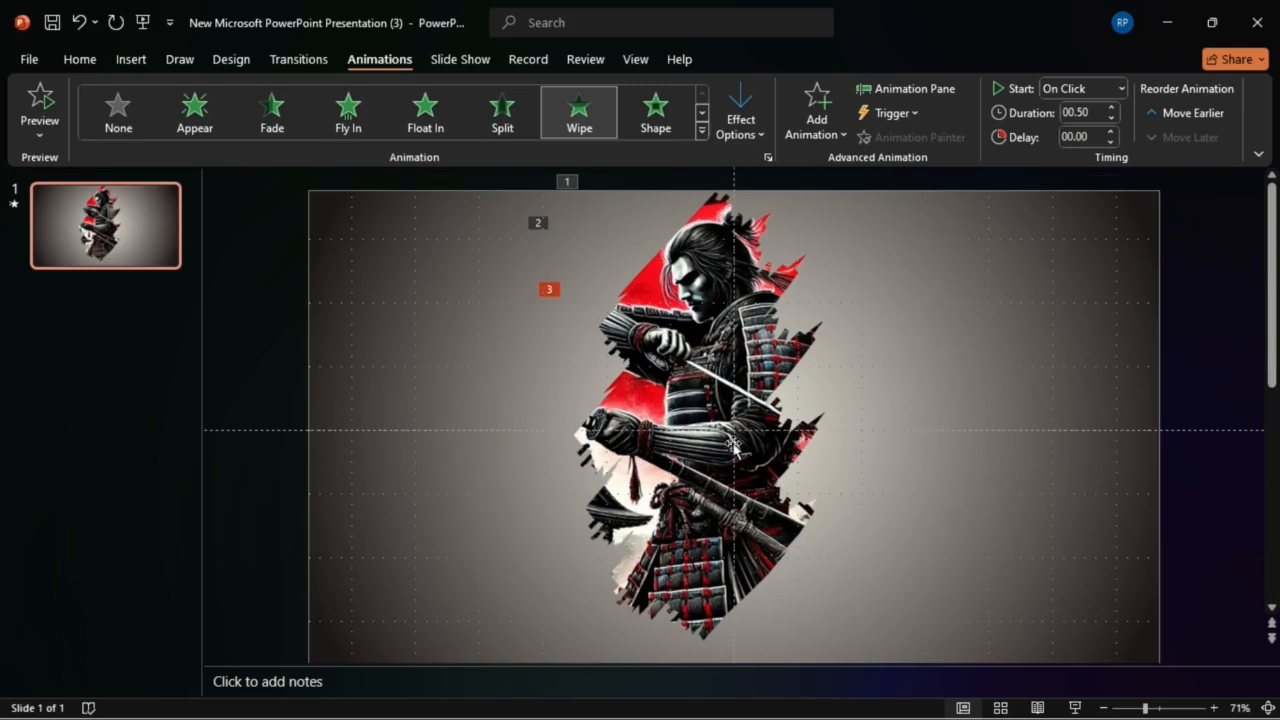
Step: Apply a Wipe animation with the From Top direction to the fourth brush stroke
click(748, 470)
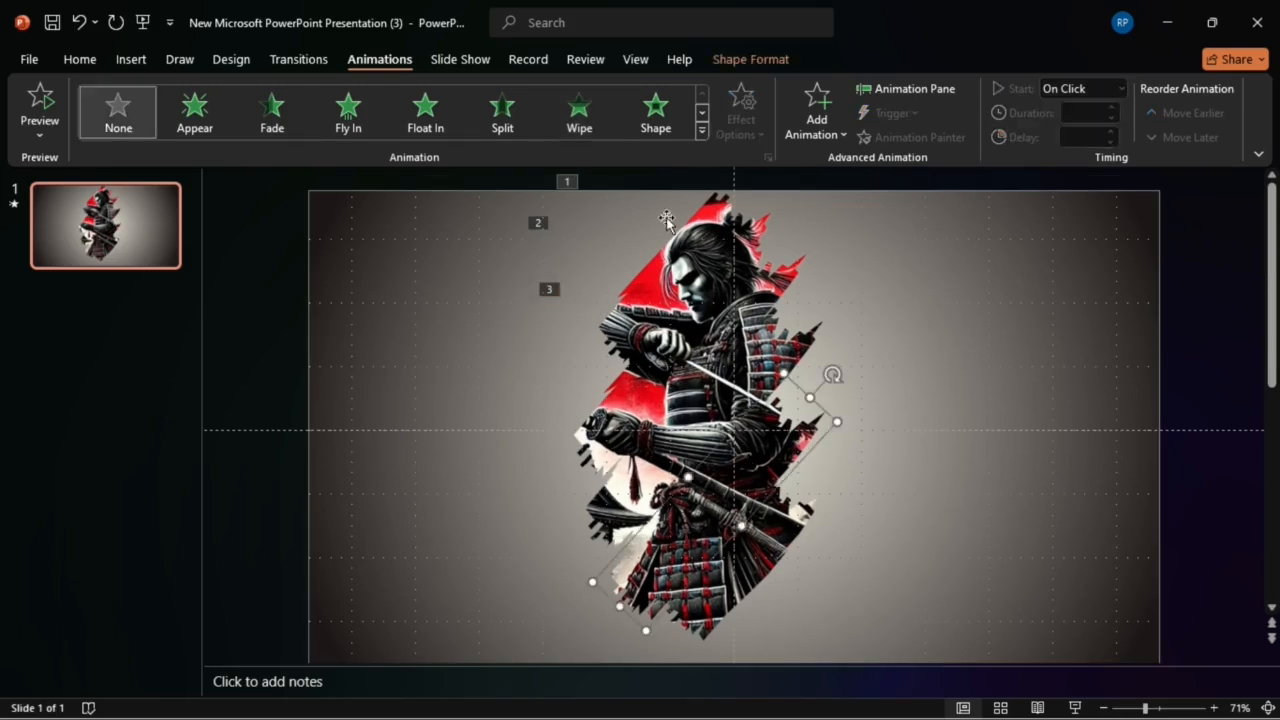
click(580, 115)
click(744, 127)
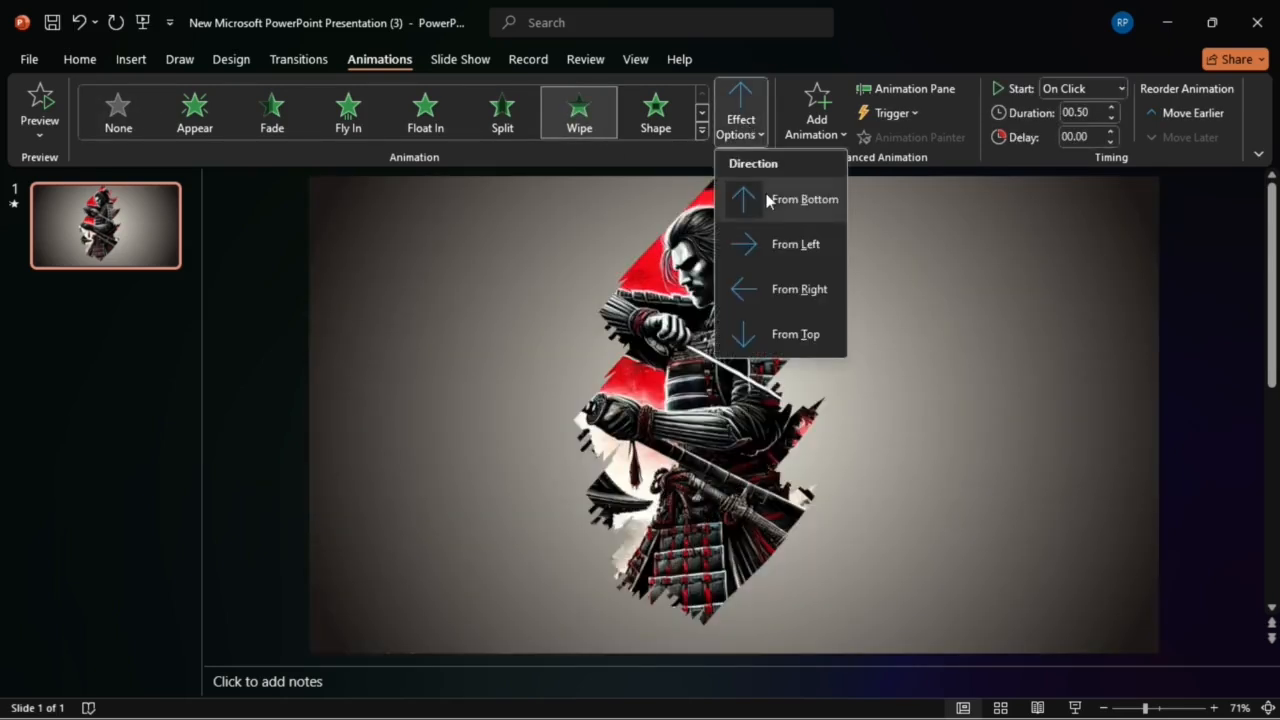
click(790, 336)
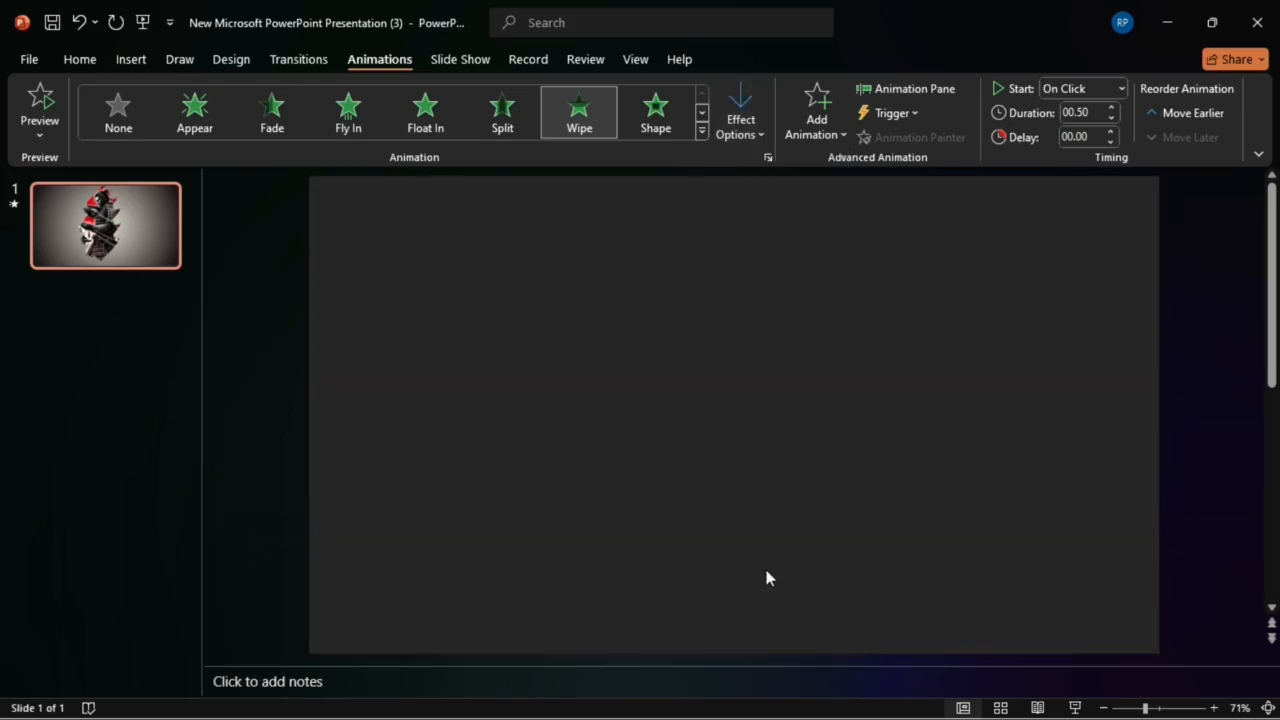
Step: Apply a Wipe animation with the From Bottom direction to the fifth, lowest brush stroke
click(735, 522)
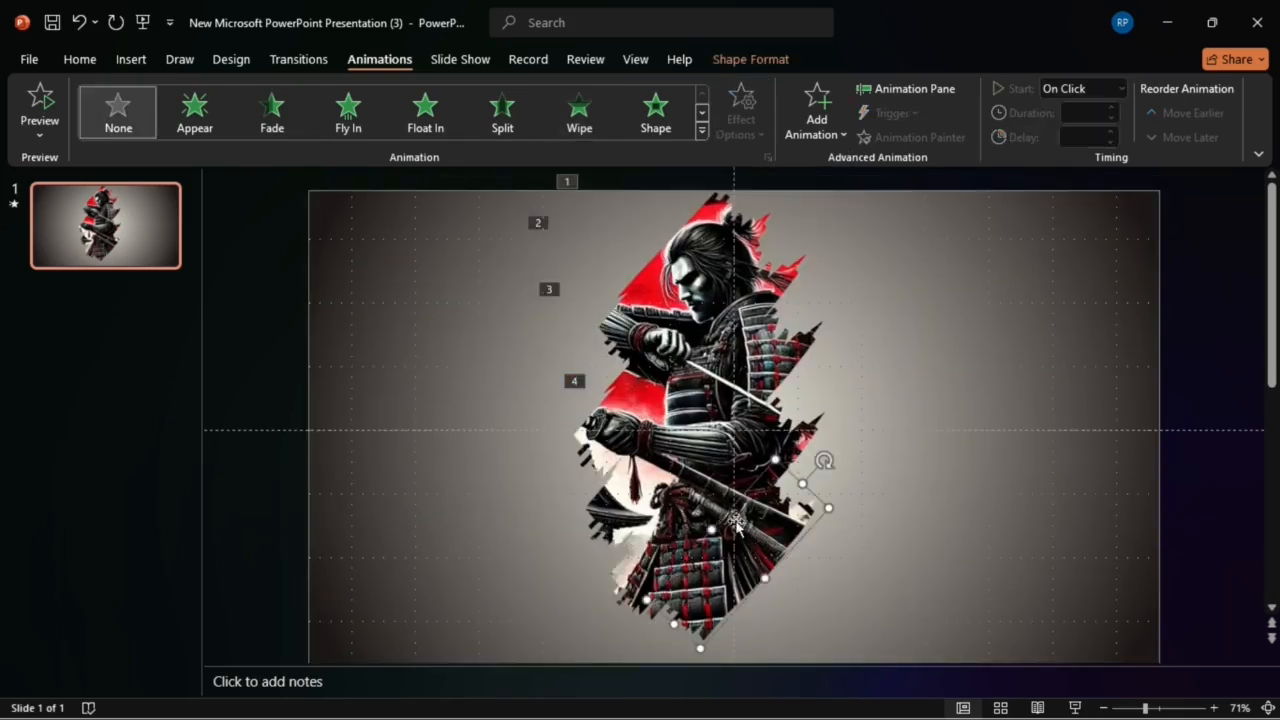
click(578, 120)
click(740, 127)
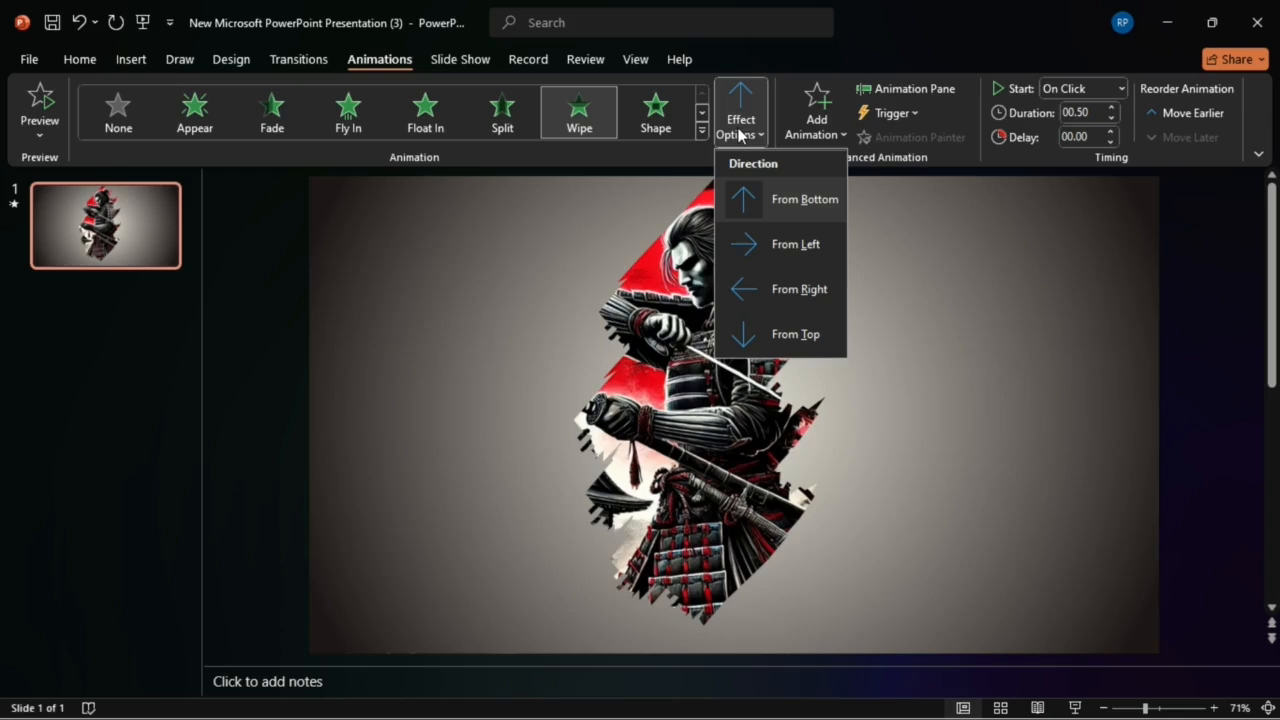
click(768, 206)
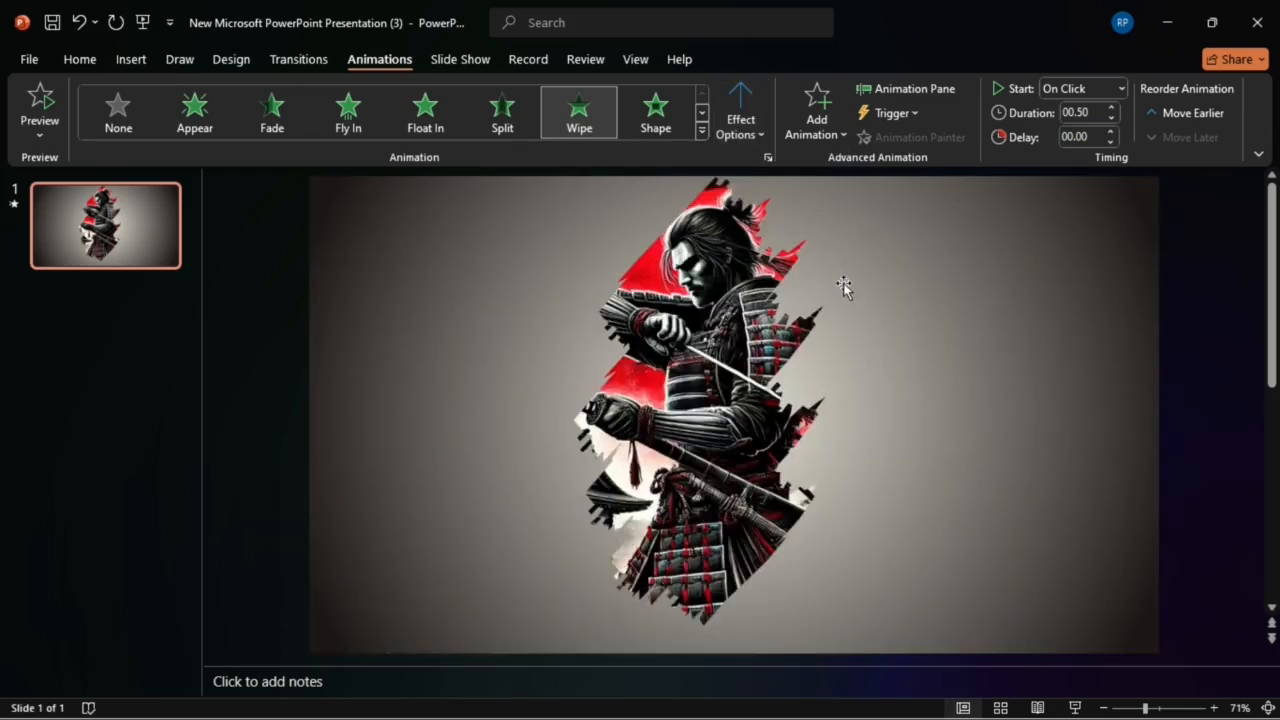
Step: Open the list of the slide's animations and set the first one, TextBox 10, to Start On Click
click(907, 90)
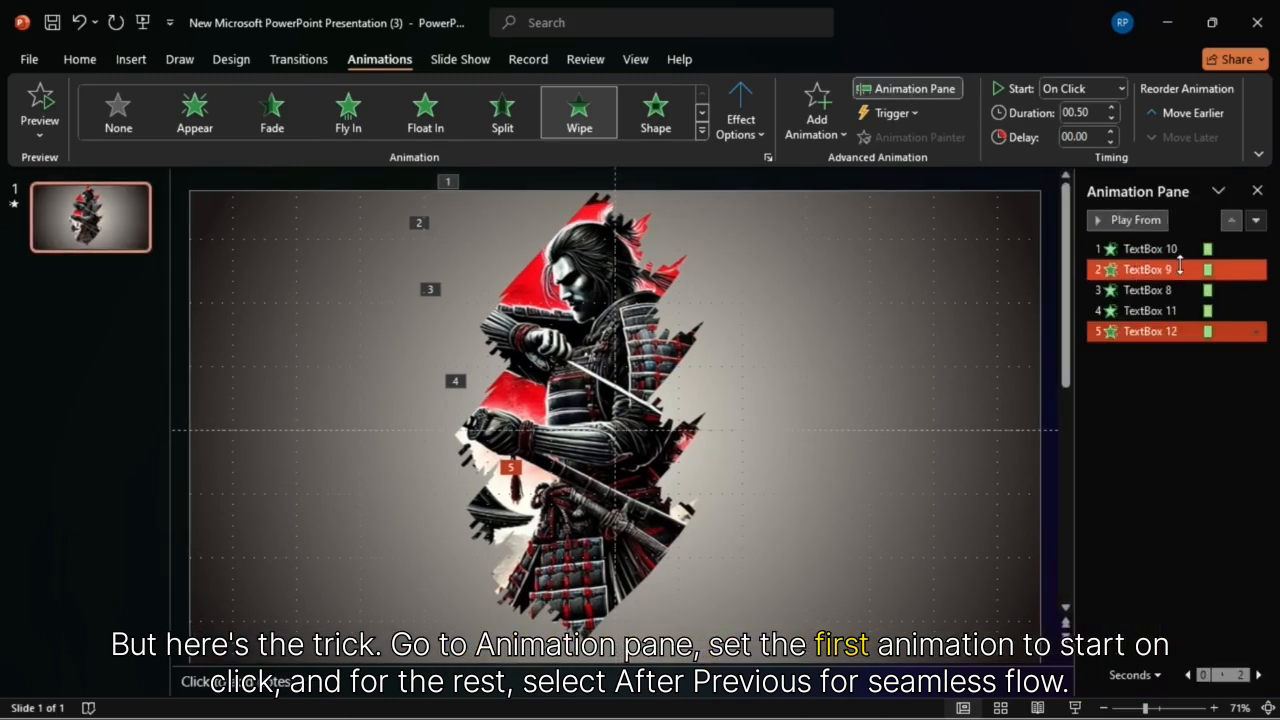
click(1170, 249)
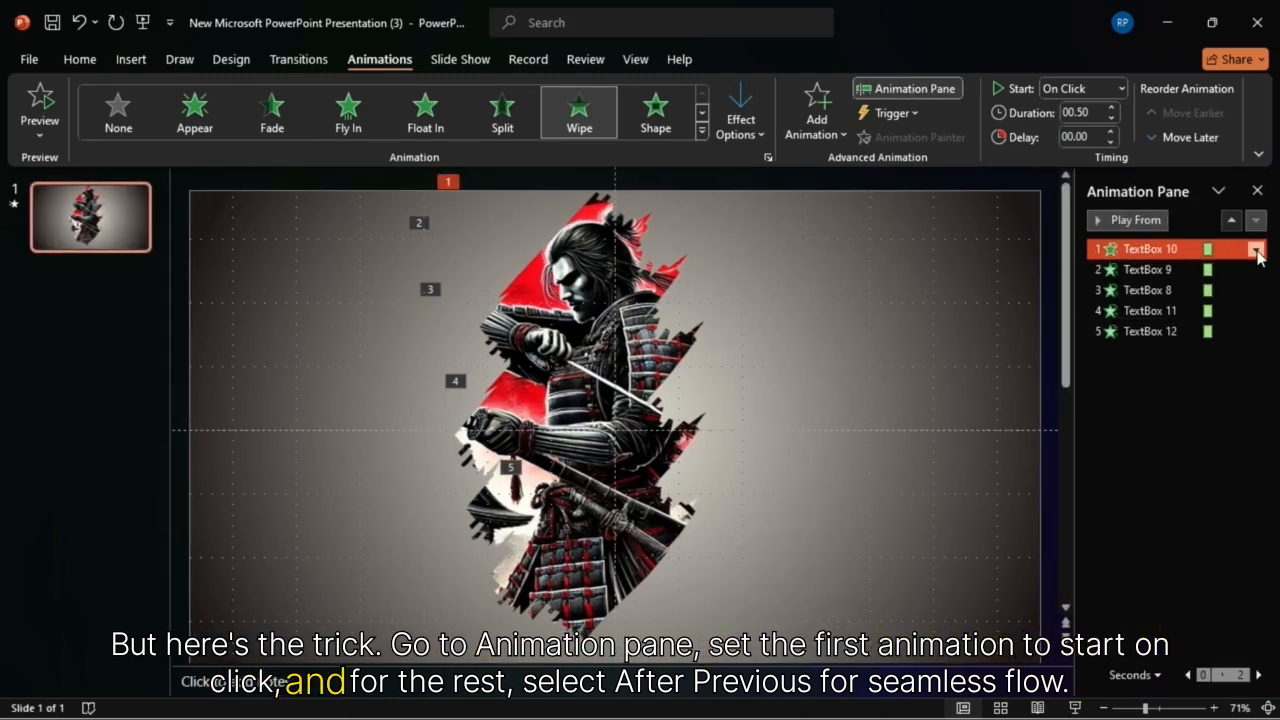
click(1257, 251)
click(1239, 276)
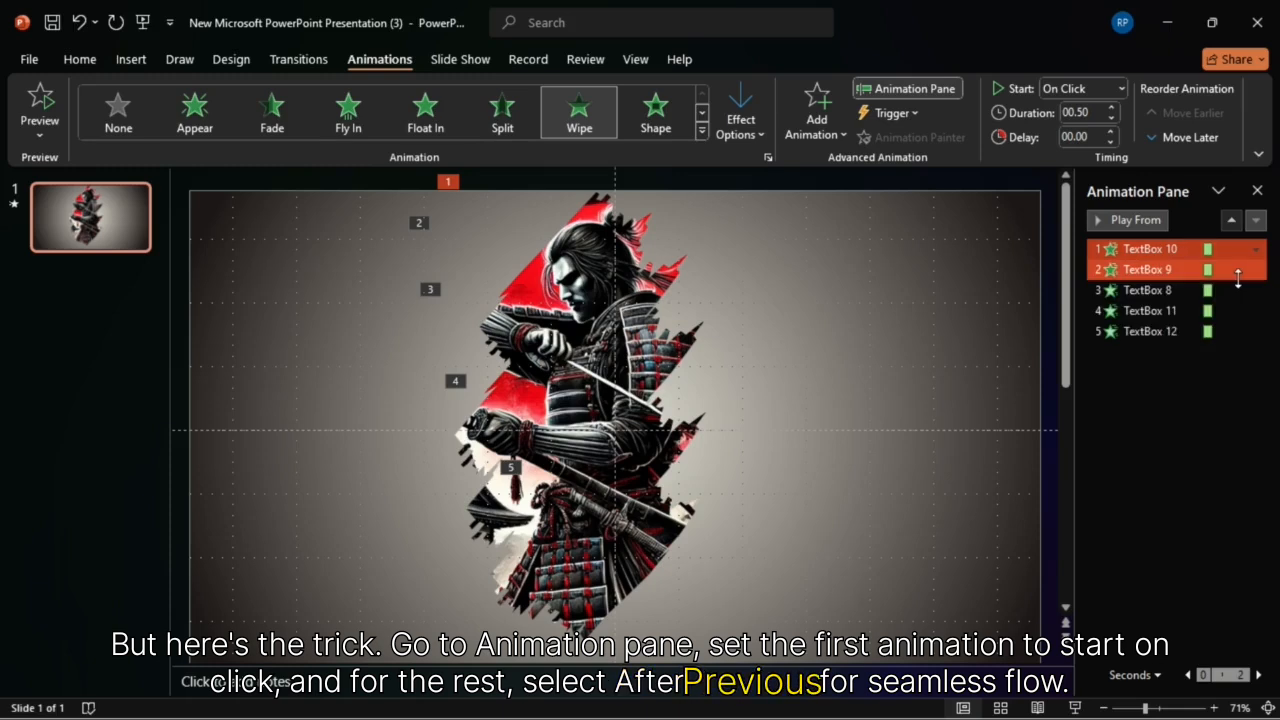
Step: Set the other four brush-stroke animations, TextBox 9 through TextBox 12, to Start After Previous and close the animation list
click(1236, 272)
shift+click(1200, 333)
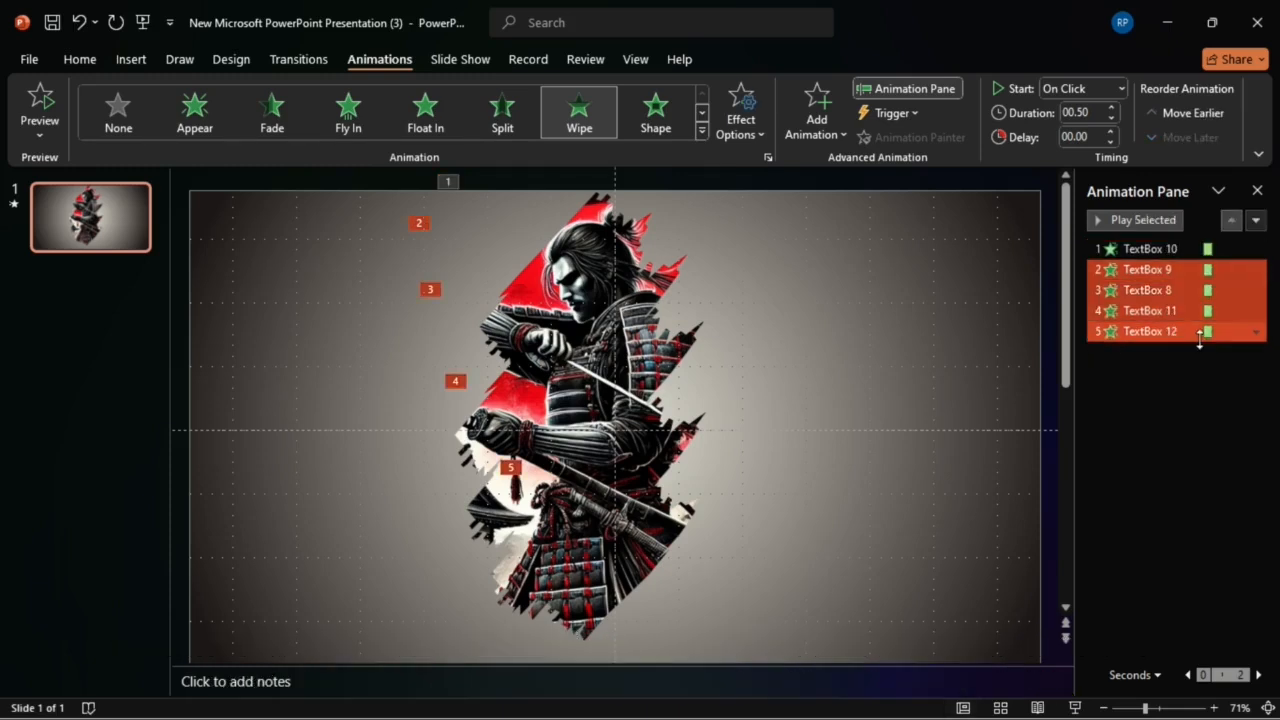
click(1256, 336)
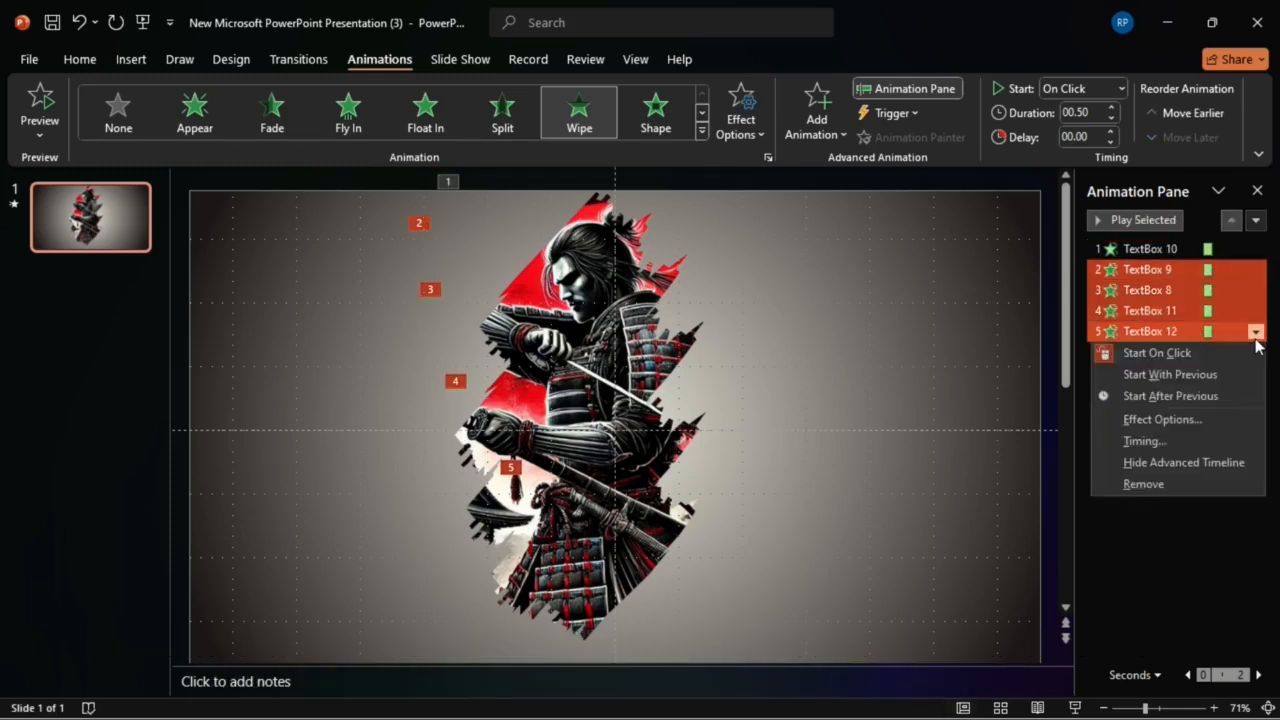
click(1215, 395)
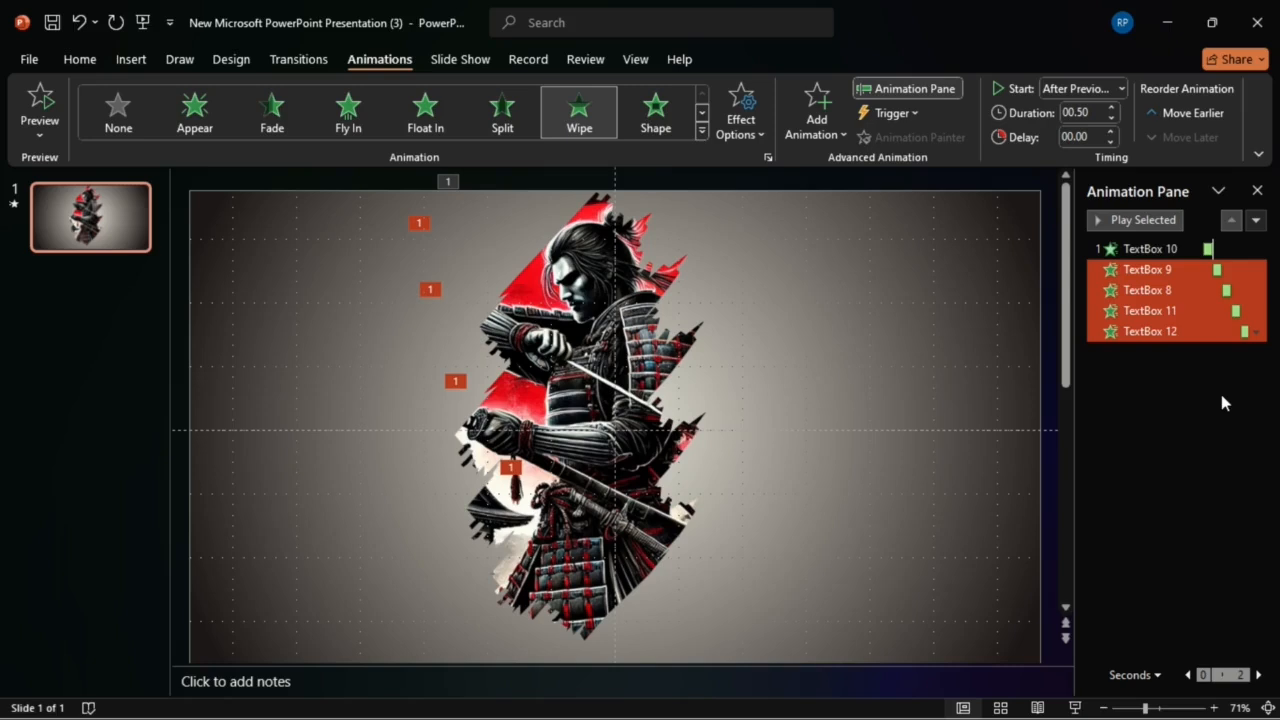
click(1257, 193)
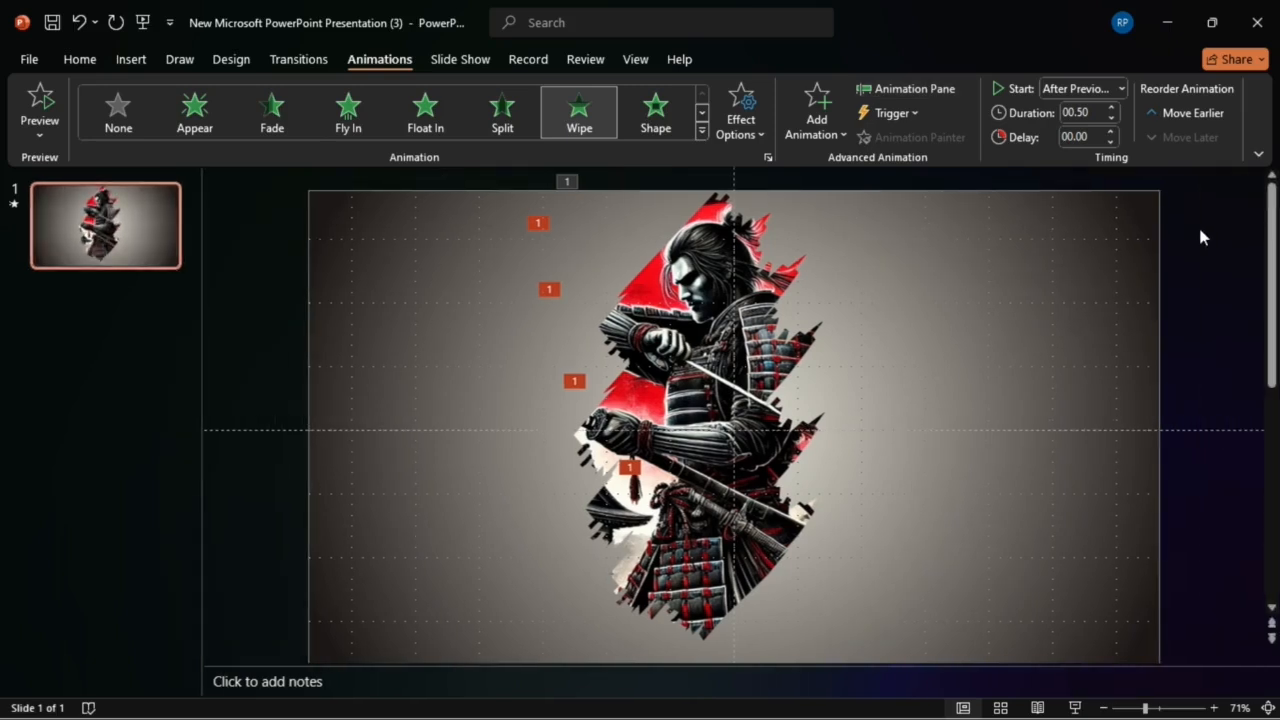
click(1201, 232)
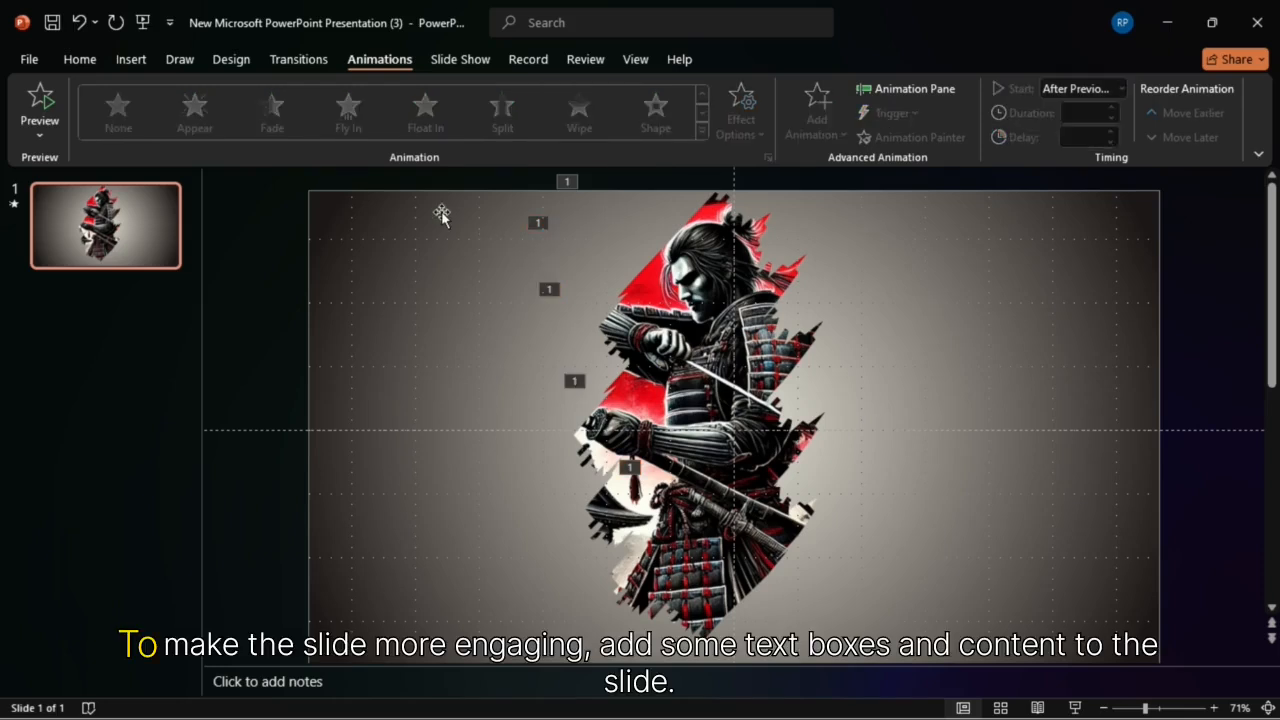
Step: Paste the AWESOME and PRESENTATION titles and the red rounded description box with its paragraph onto the slide
click(79, 59)
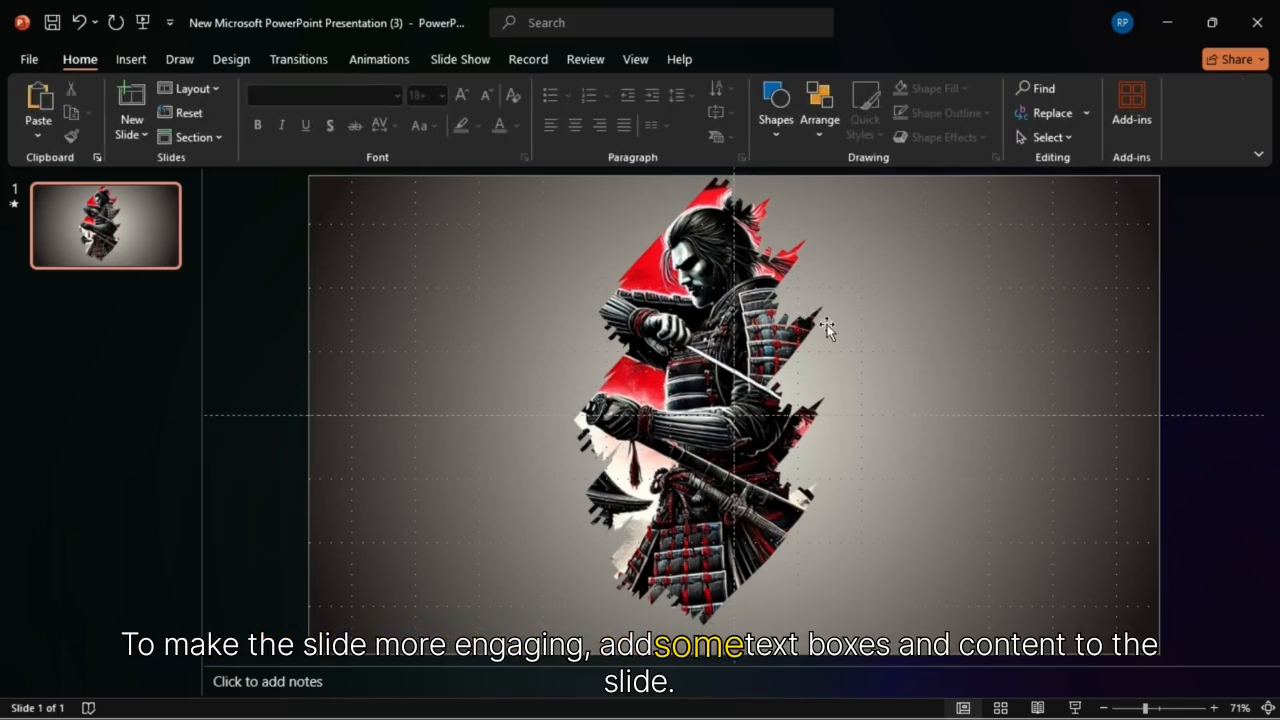
key(ctrl+v)
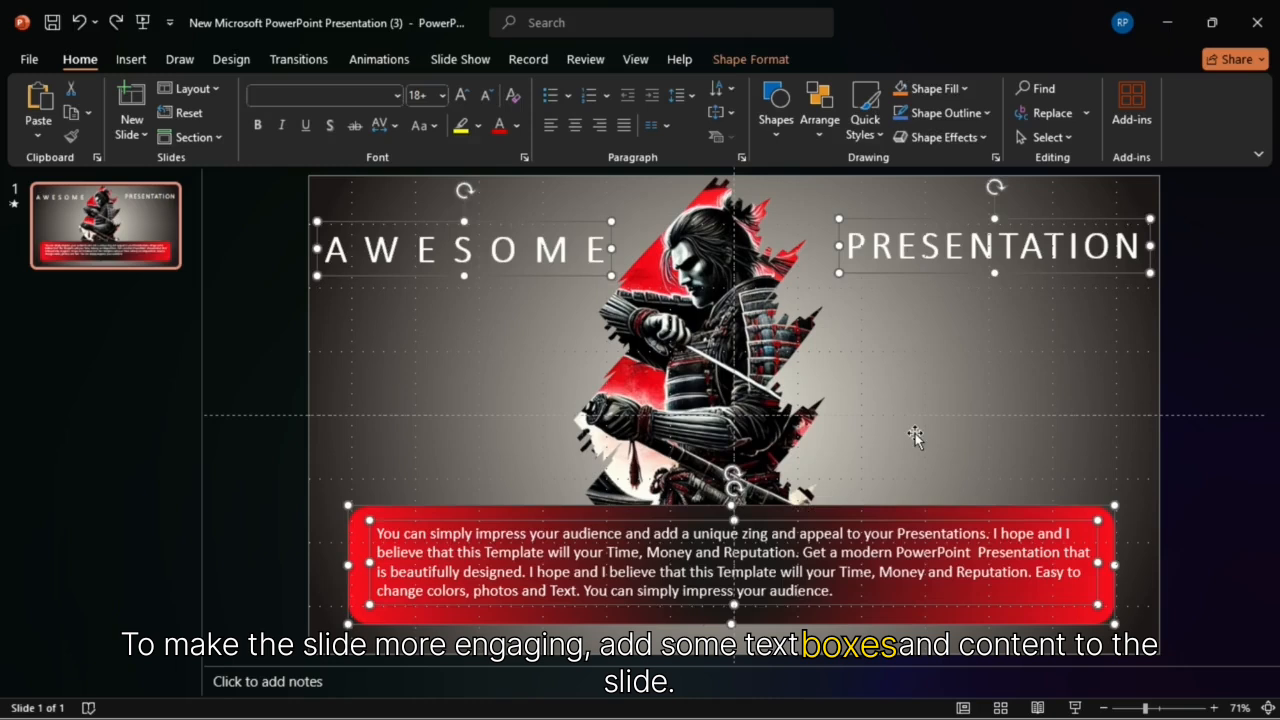
click(1188, 350)
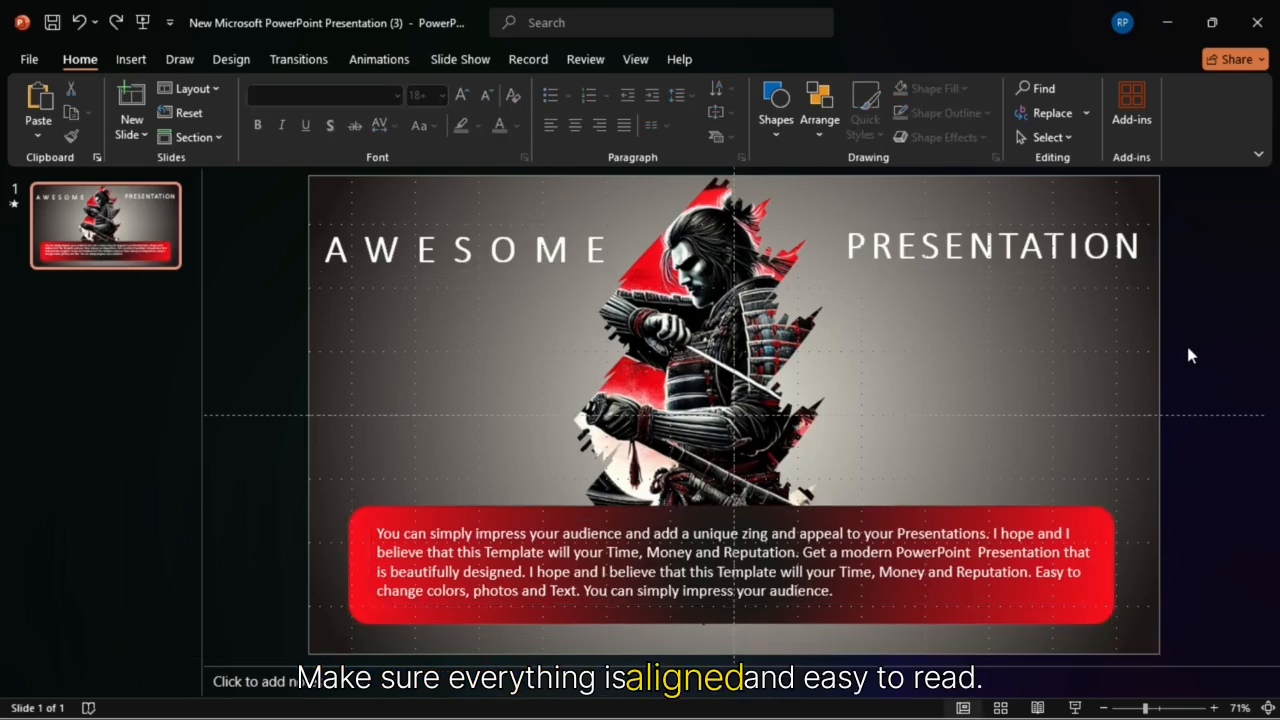
Step: Duplicate the finished samurai slide as a second slide
click(137, 240)
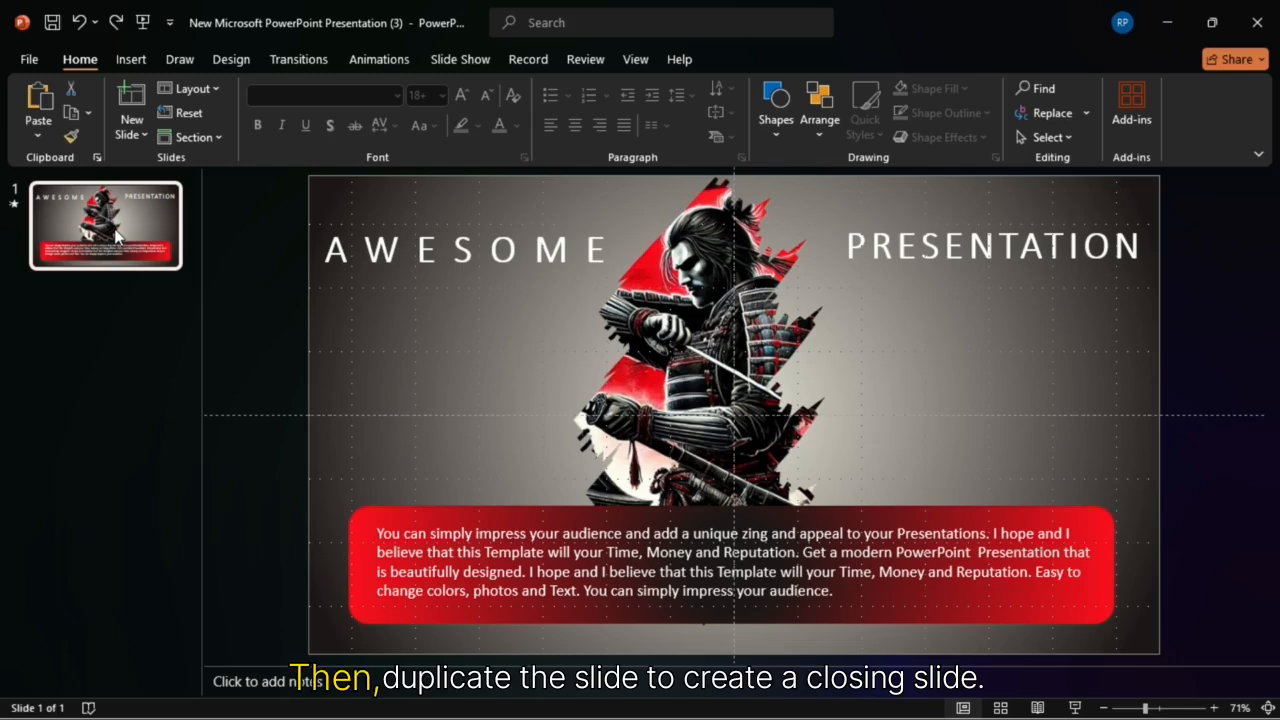
key(ctrl+d)
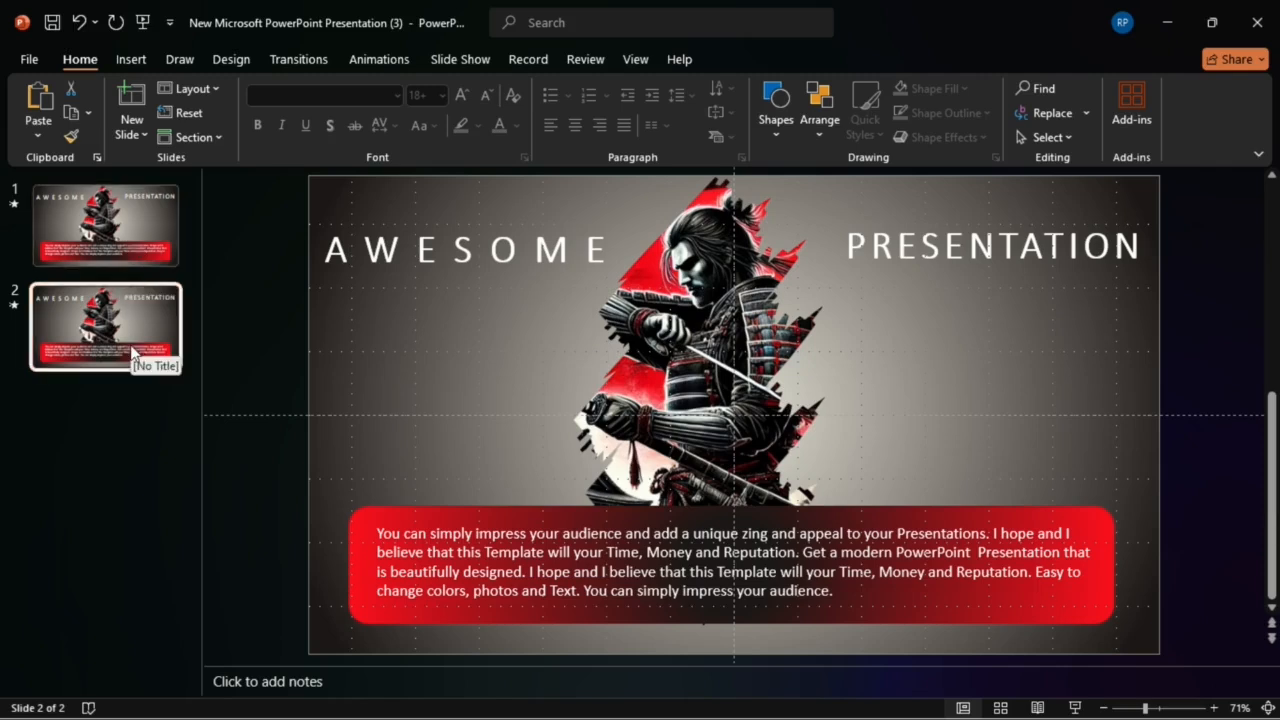
Step: Select the topmost brush stroke on the duplicated slide for editing its animation
click(728, 285)
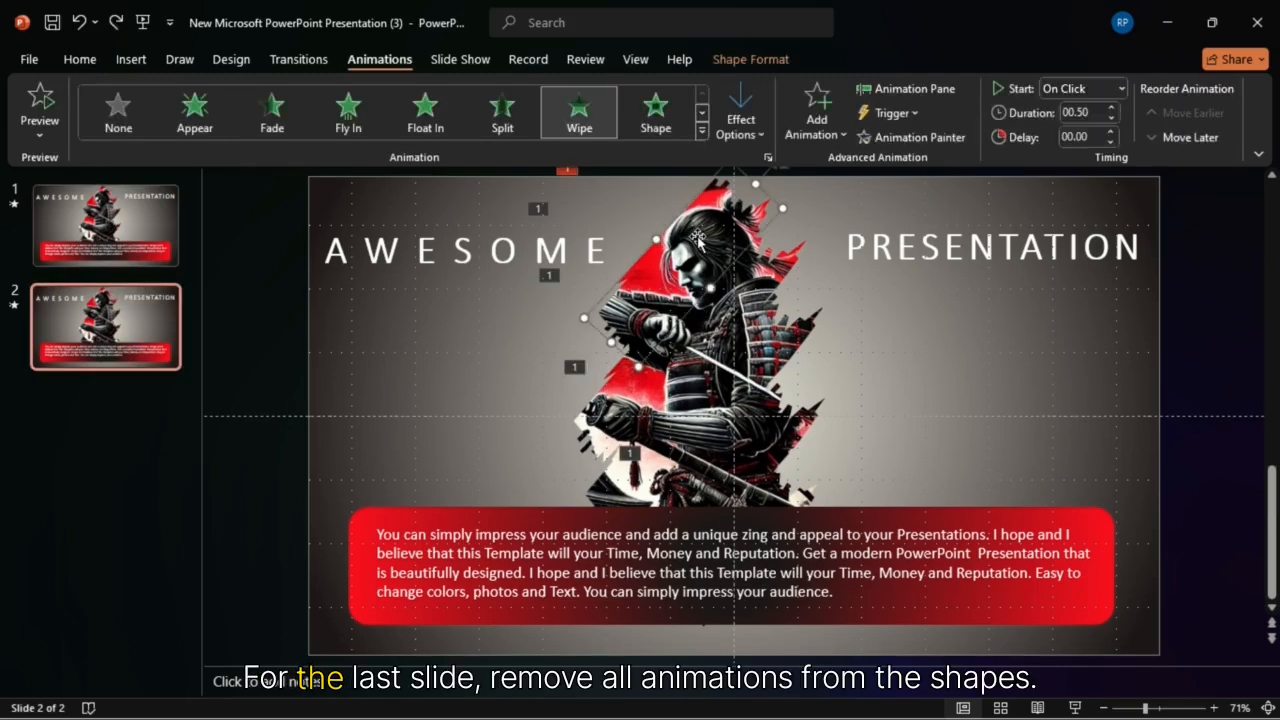